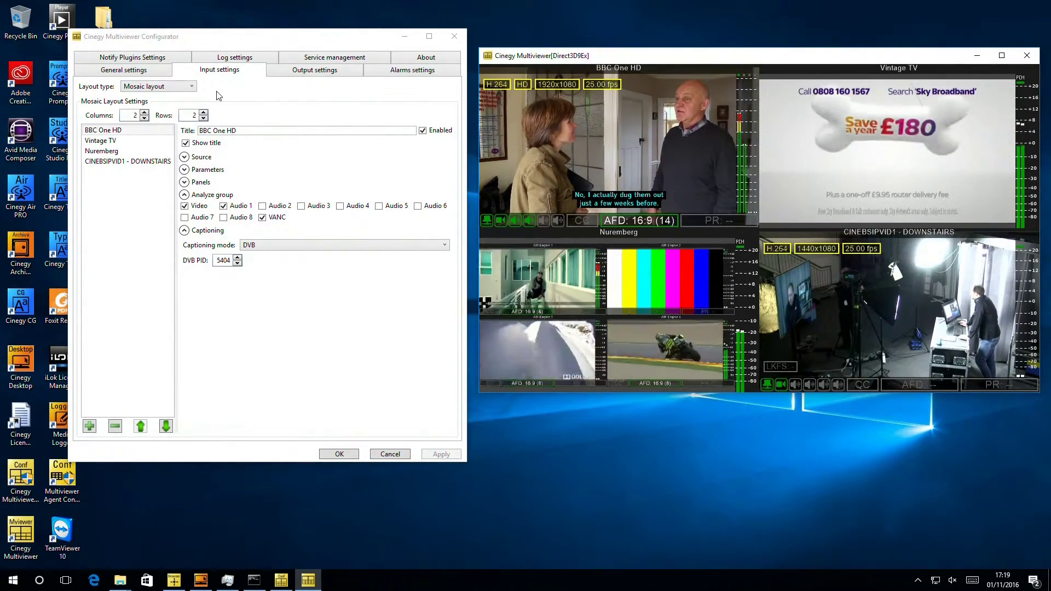
Switch the input Layout type from mosaic layout to Designer layout.
click(188, 87)
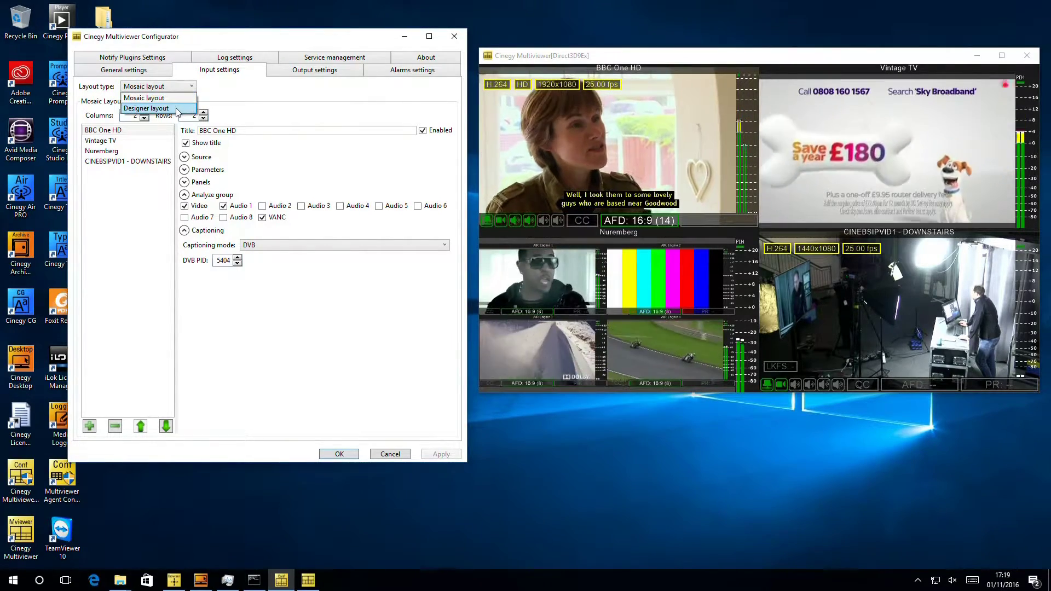
click(176, 108)
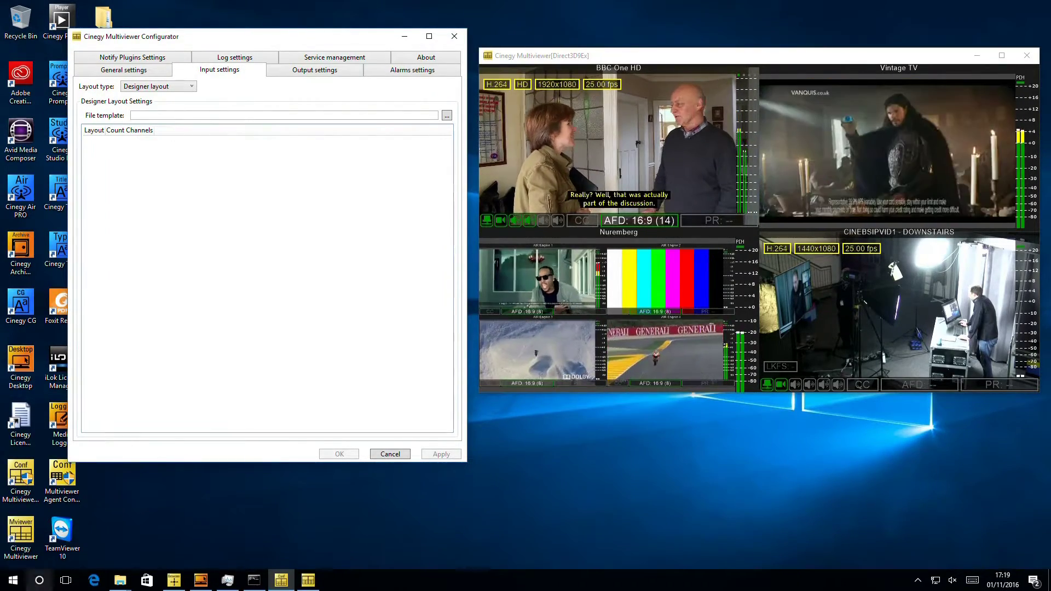
Launch Cinegy Multiviewer Layout Designer by searching 'lay' in the Start menu.
click(13, 580)
text(lay)
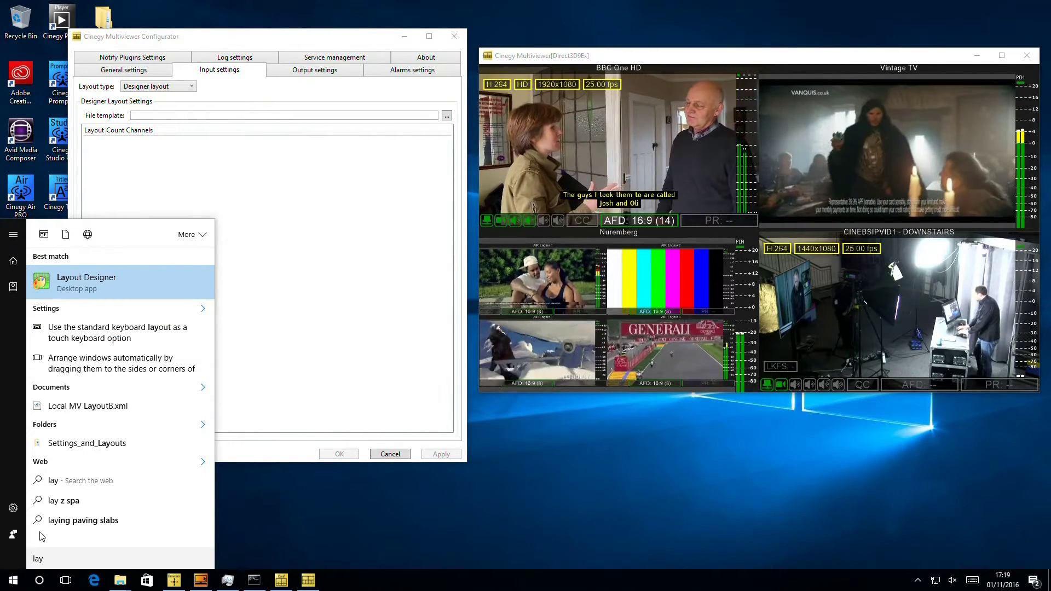
key(Return)
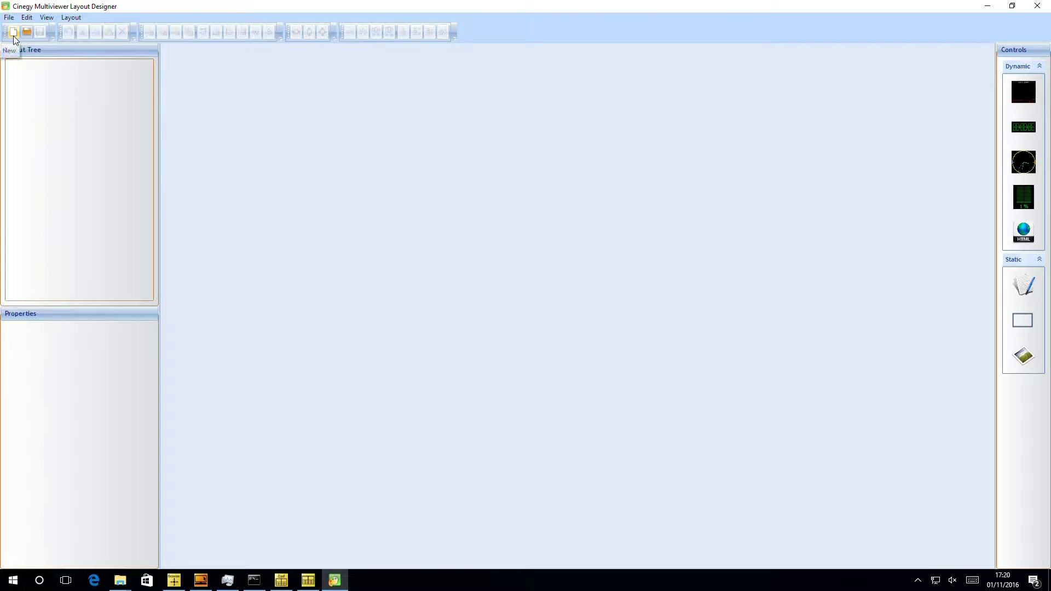
click(9, 17)
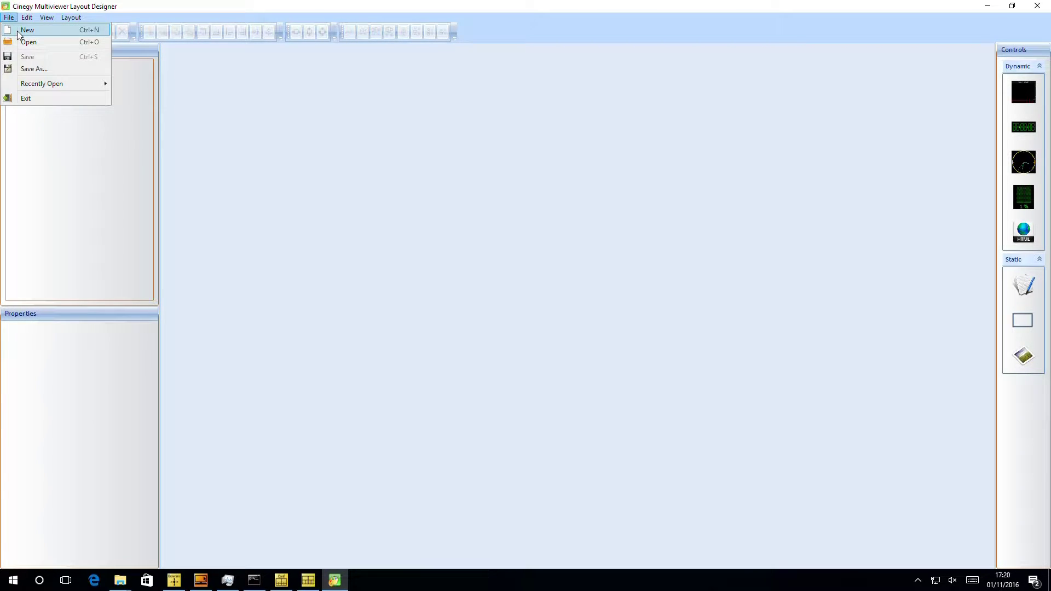
Create a new layout with 1920x1080 screen resolution.
click(17, 31)
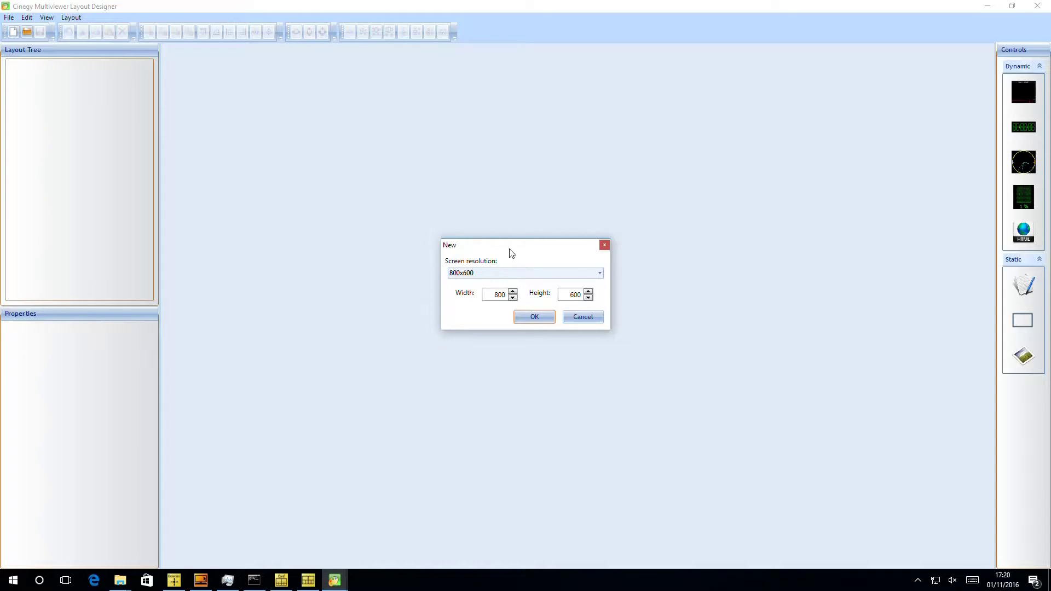
drag(517, 247, 340, 165)
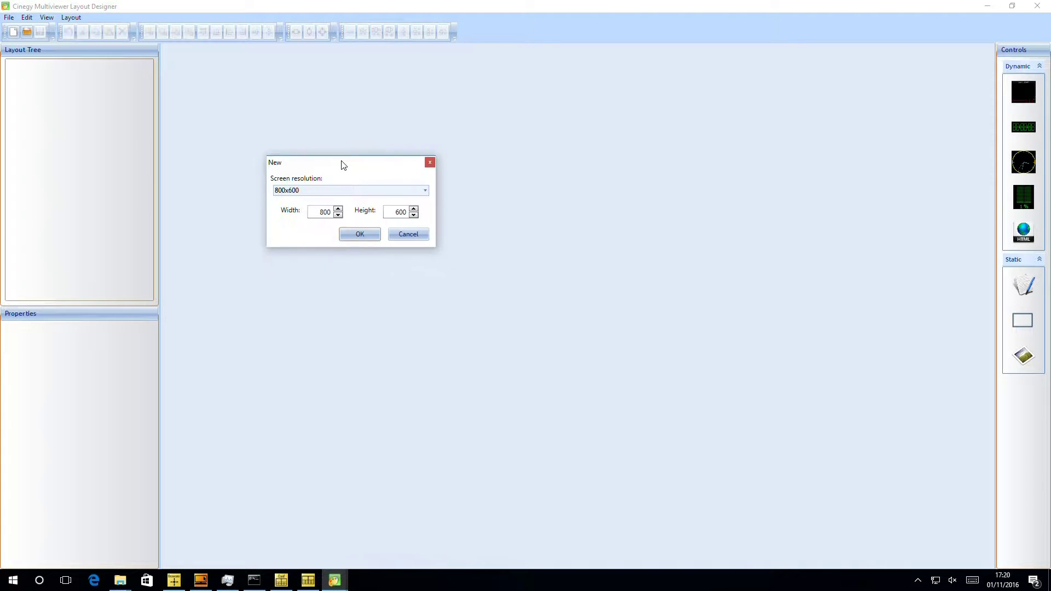
click(413, 191)
click(343, 355)
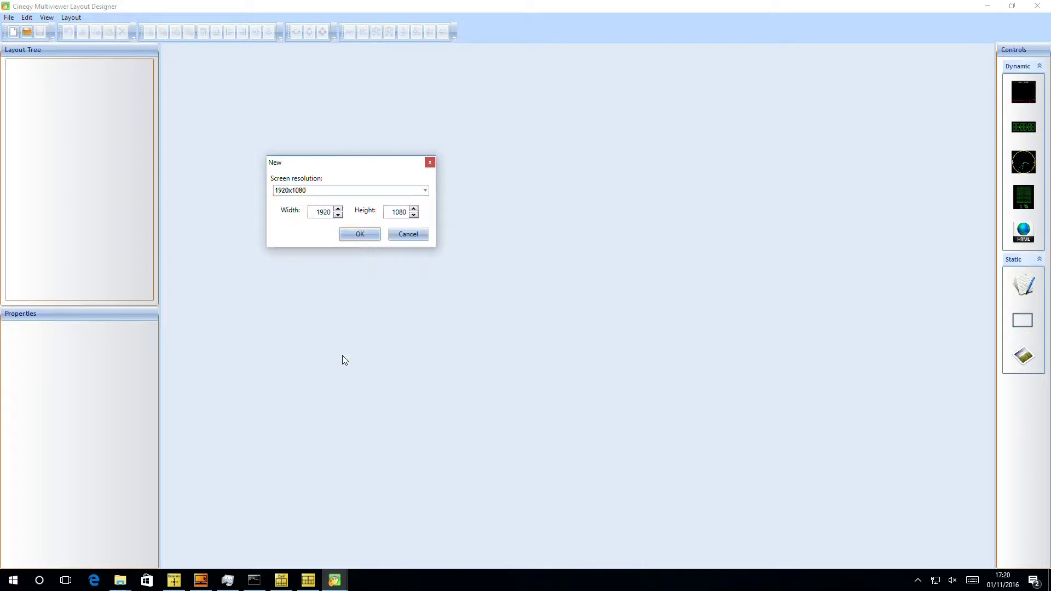
click(360, 235)
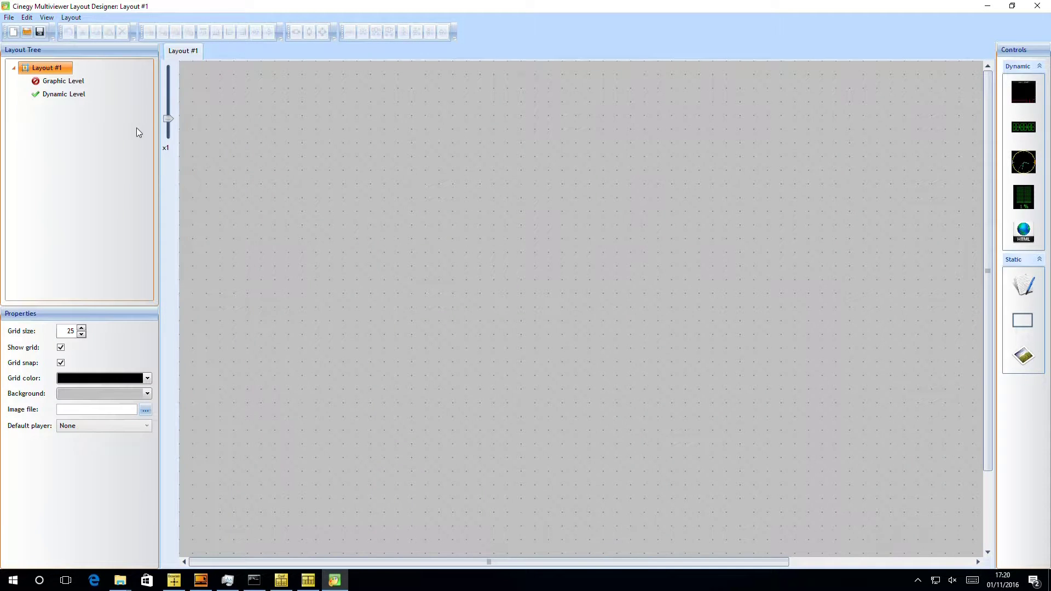
Zoom the canvas to x0.7 and toggle the grid off and back on.
drag(170, 119, 167, 128)
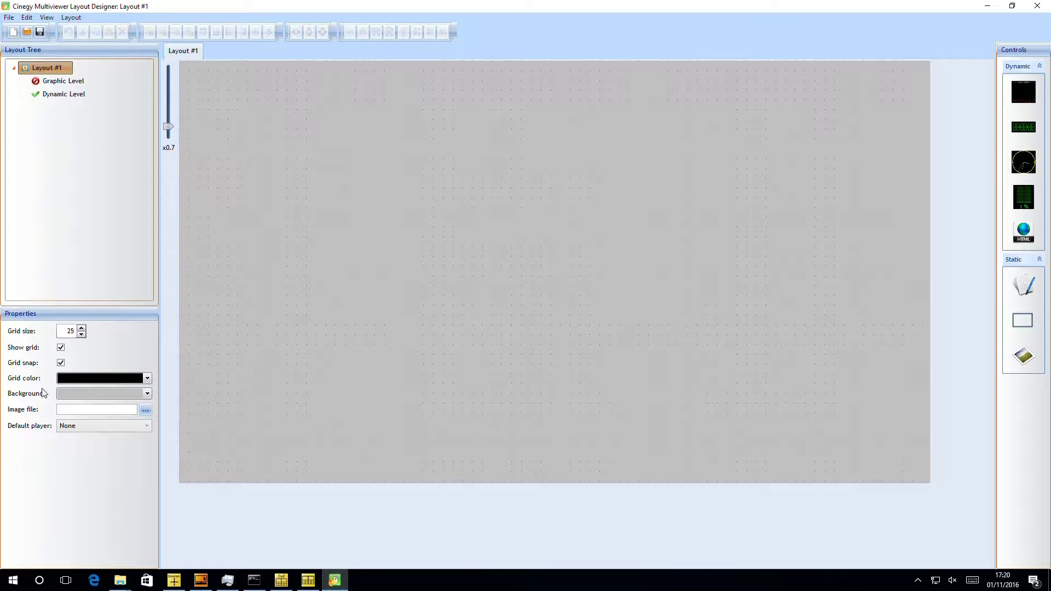
click(61, 348)
click(61, 347)
Set the layout's background image file to Grey from the Assets folder.
click(146, 409)
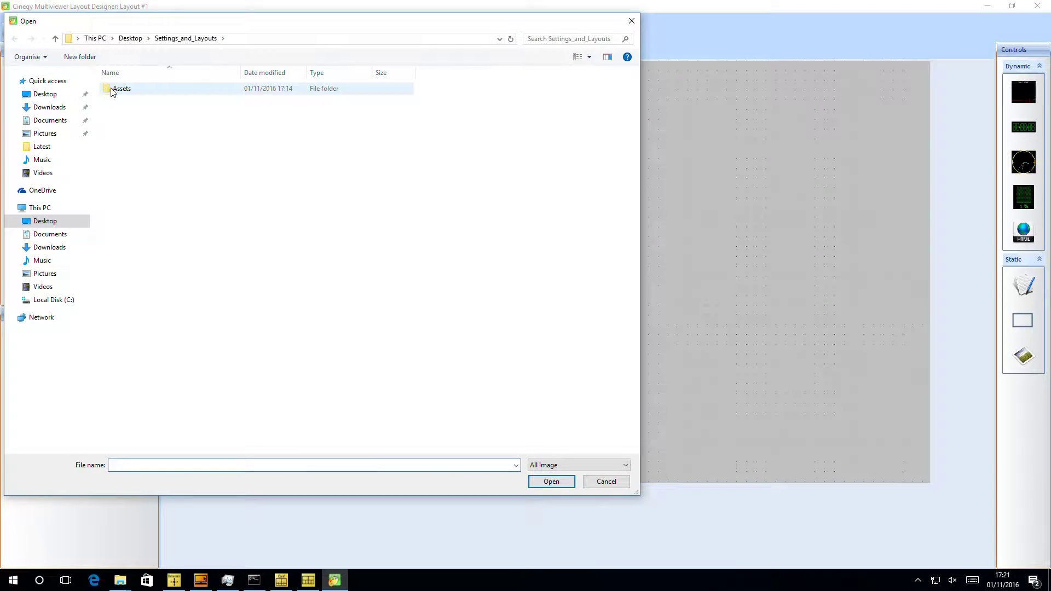
click(117, 94)
double_click(117, 94)
click(174, 97)
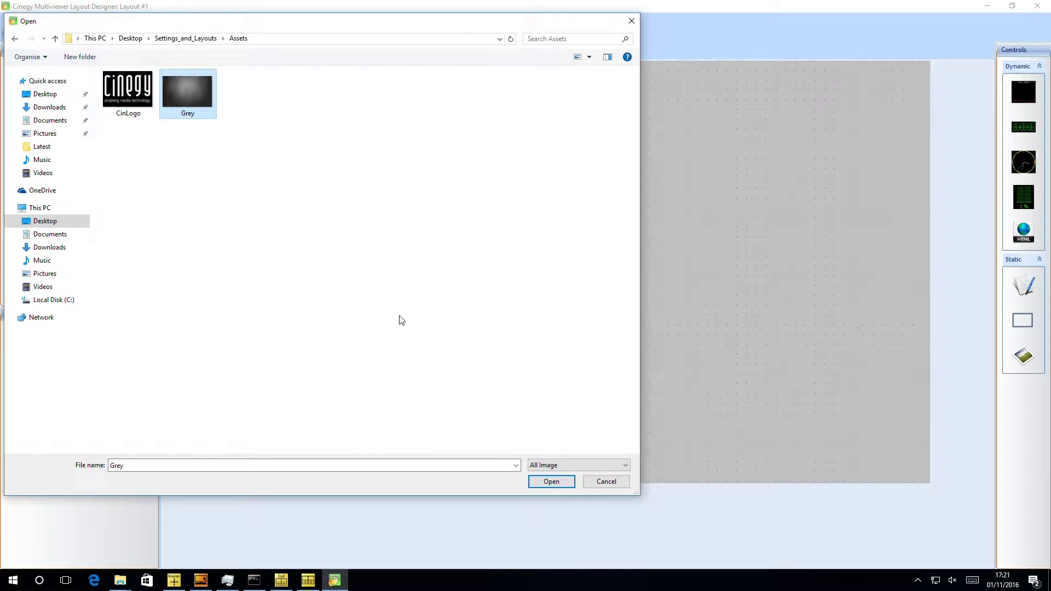
click(549, 482)
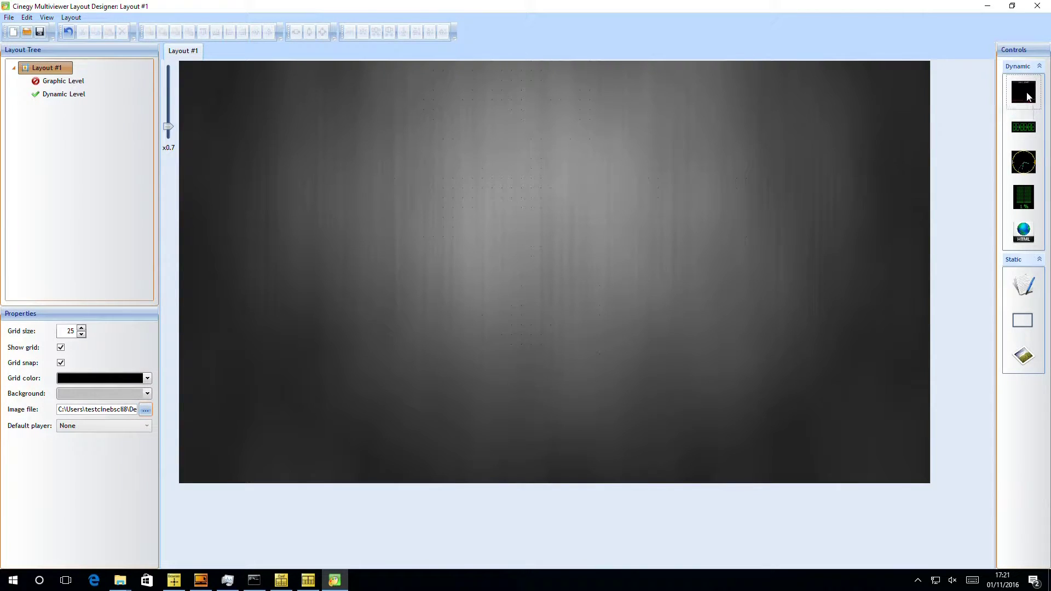
Add a Player 1 video tile, enlarge it and move it toward the top-left corner.
click(256, 131)
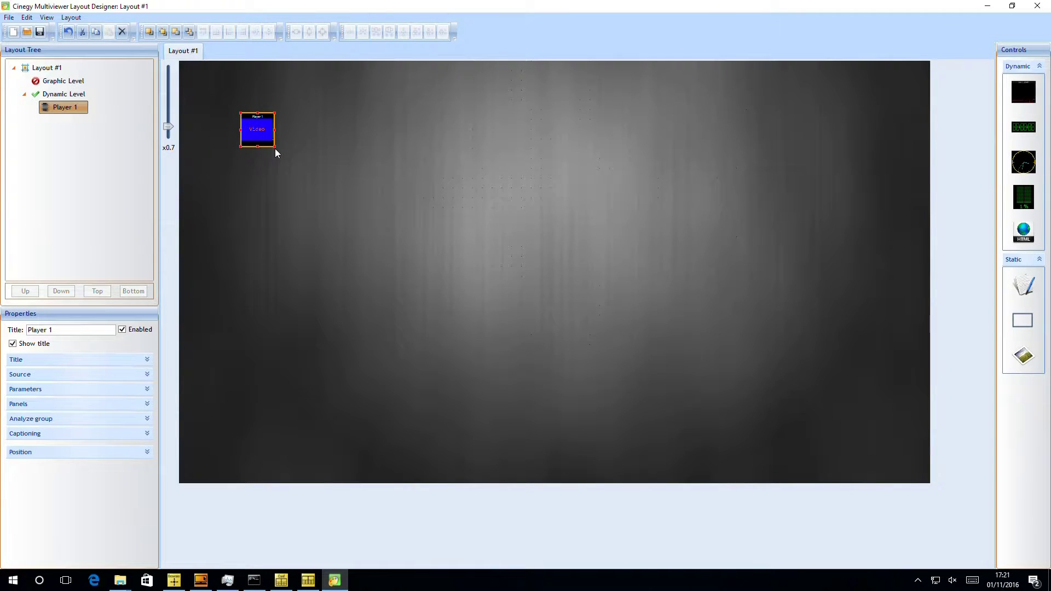
drag(275, 147, 378, 212)
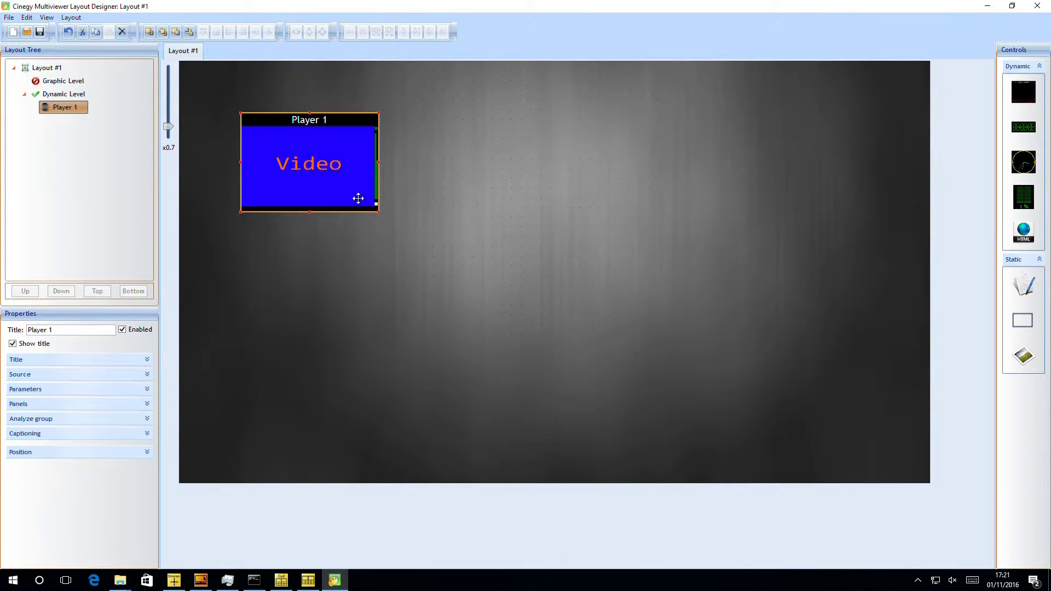
drag(320, 164, 269, 124)
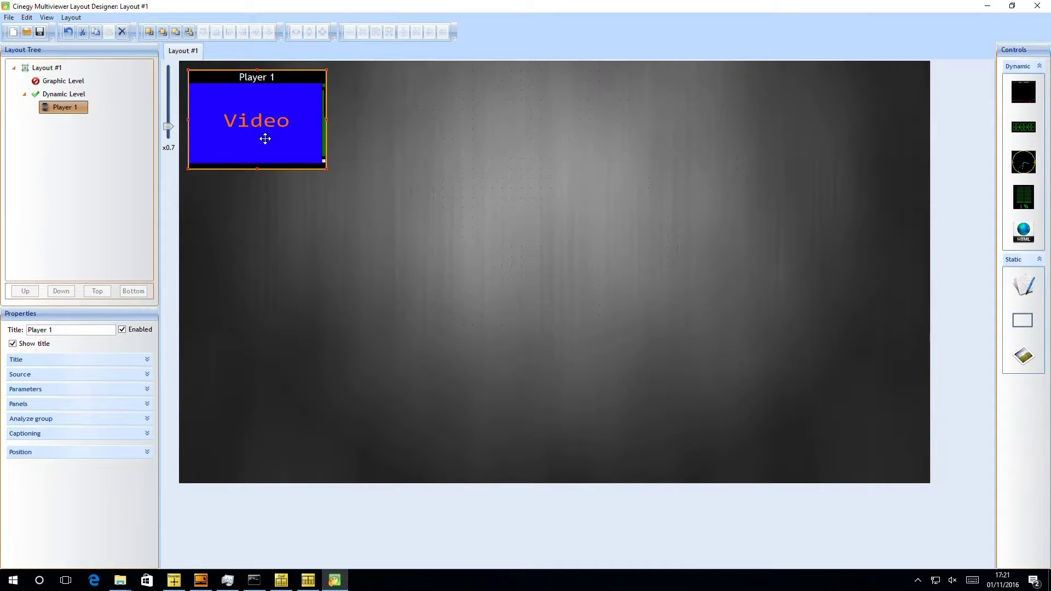
click(147, 360)
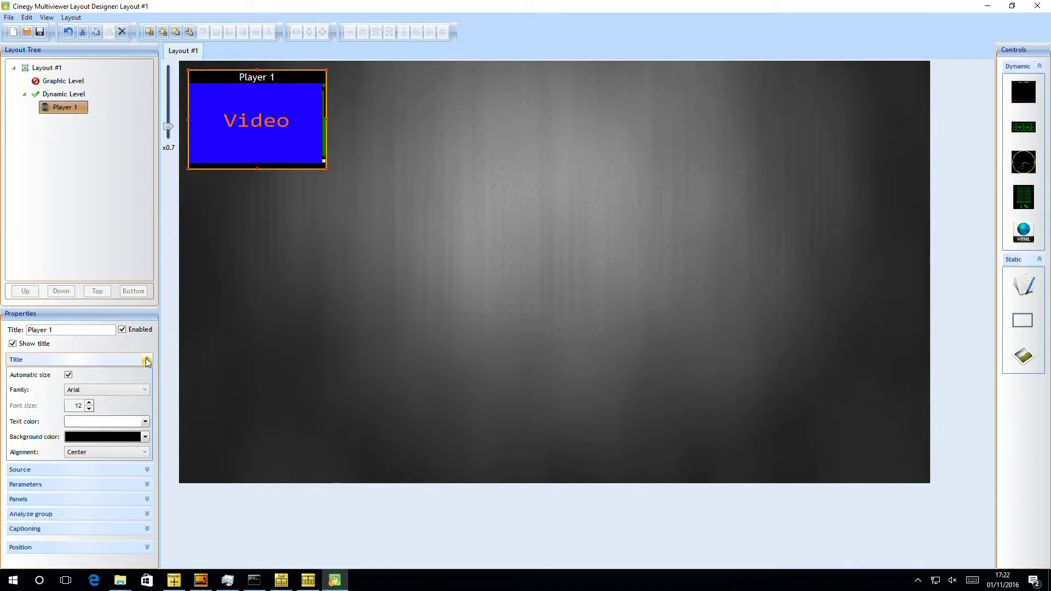
click(146, 361)
click(147, 375)
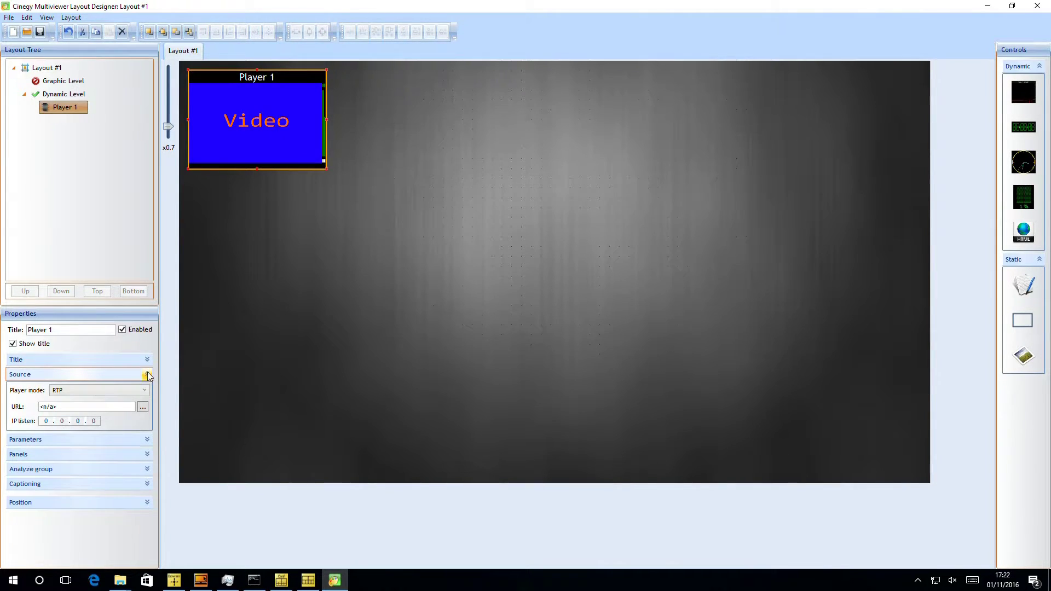
click(148, 375)
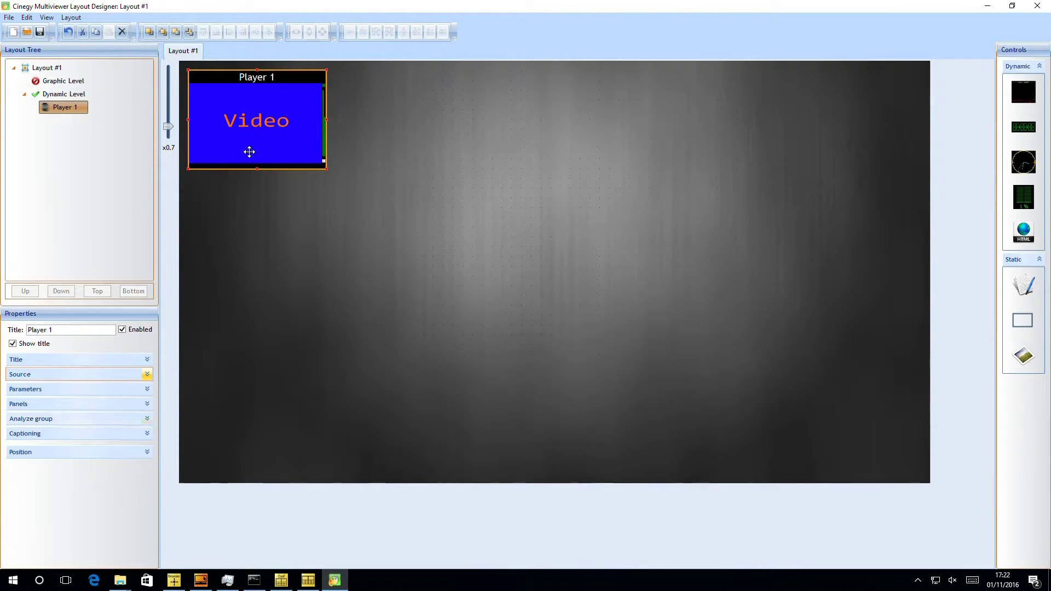
Set Player 1's left offset to 30 and give it a 4x3 aspect ratio.
click(147, 452)
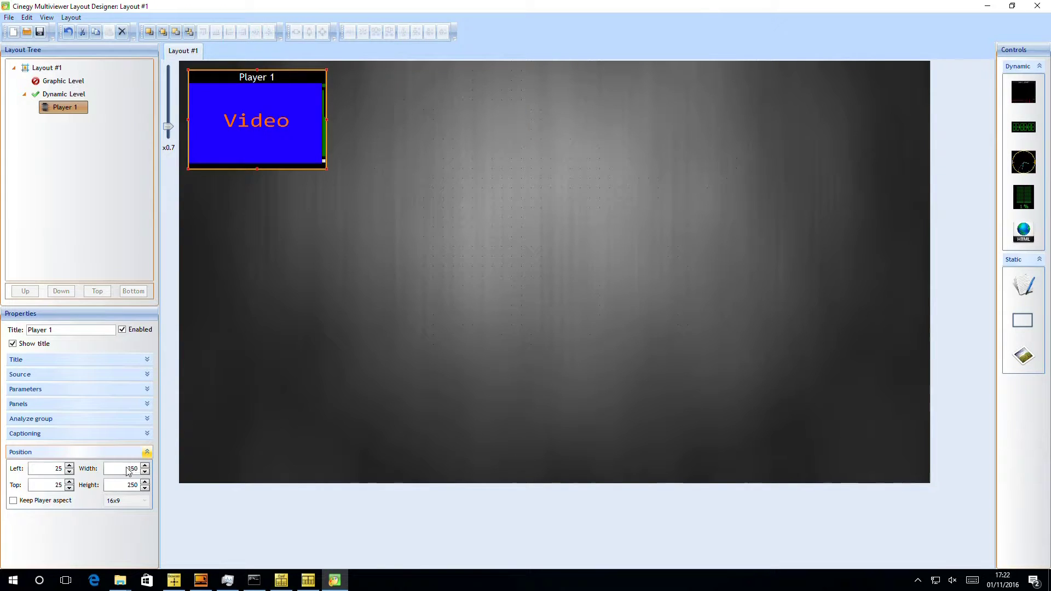
click(69, 465)
click(69, 465)
click(69, 465)
click(69, 465)
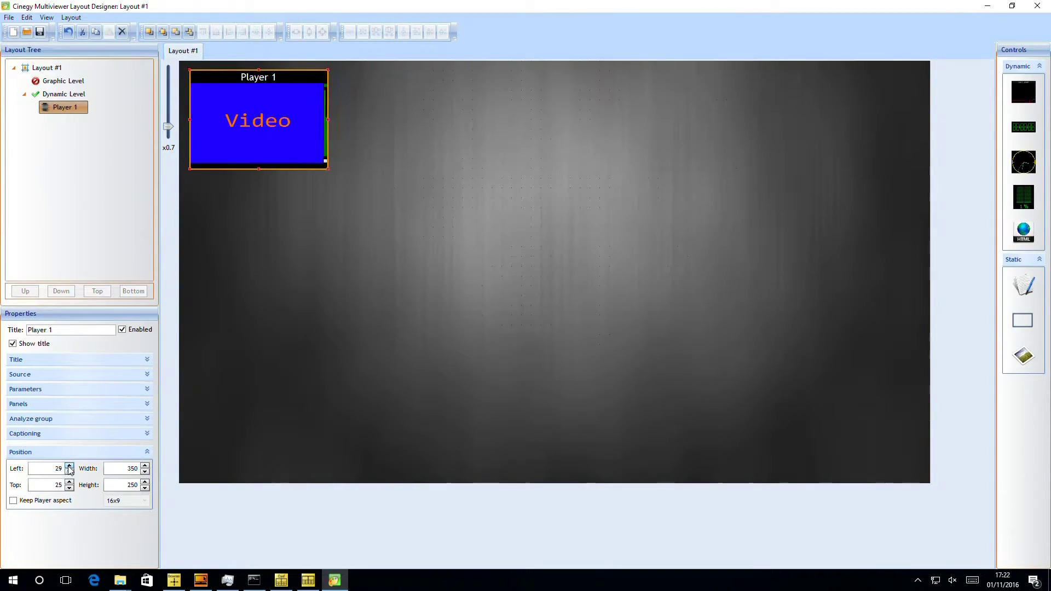
click(69, 466)
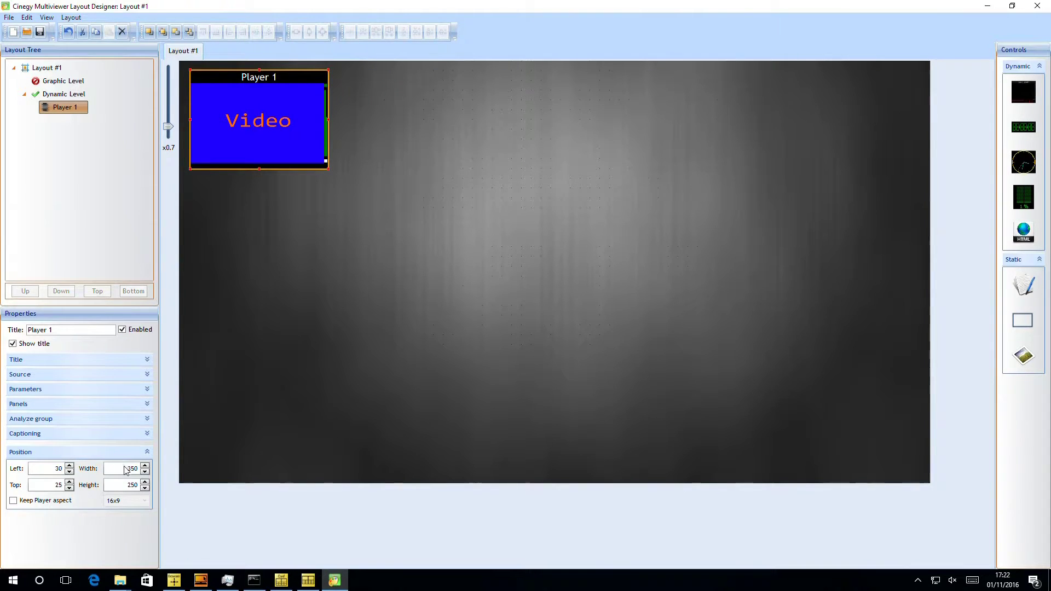
click(59, 500)
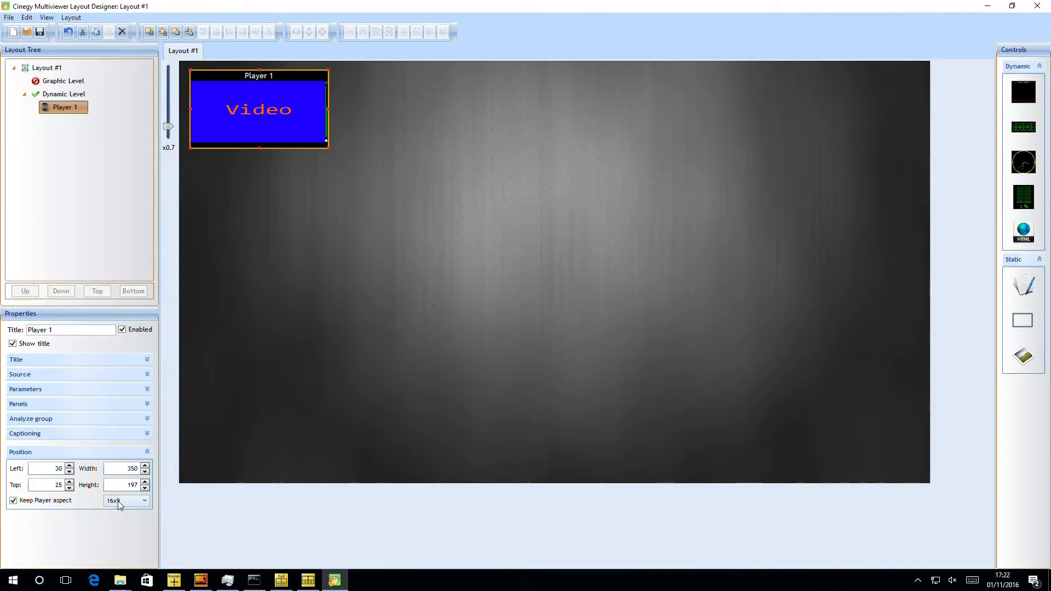
click(132, 501)
click(123, 524)
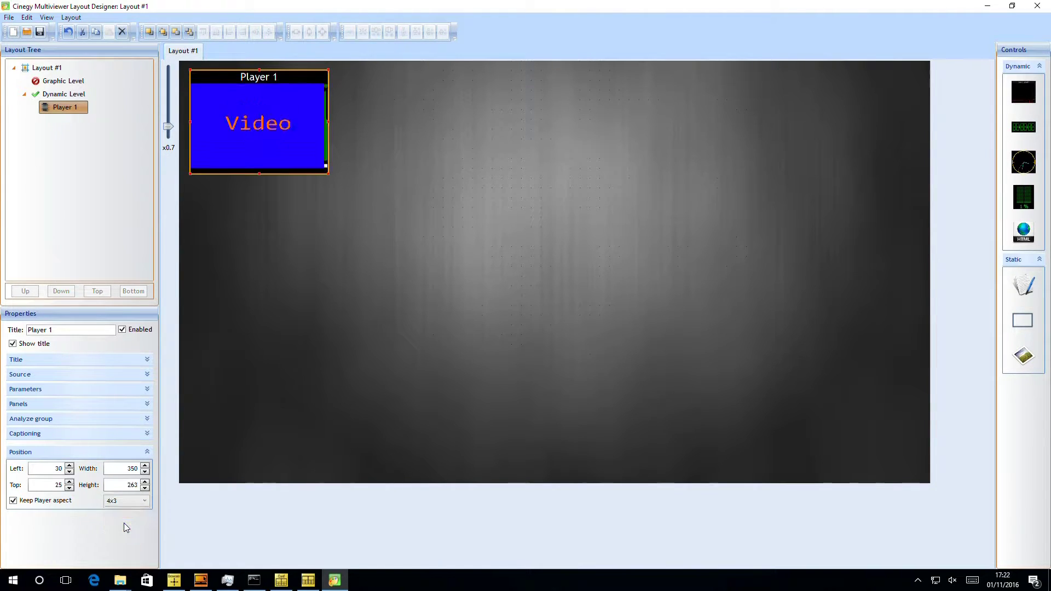
click(65, 500)
click(146, 453)
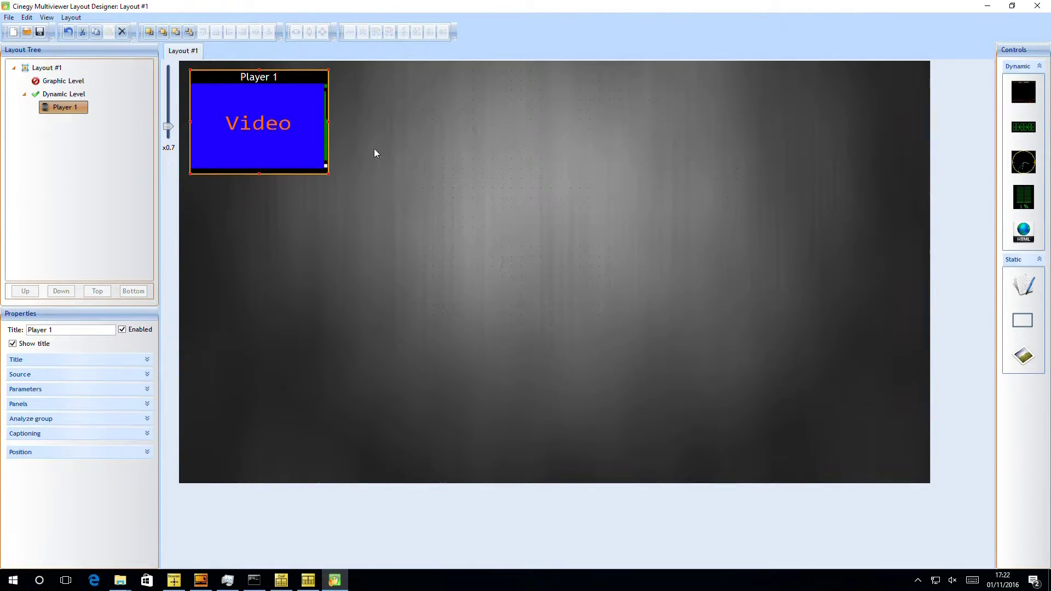
Enlarge Player 1 and set its source to Octopus-Sat1 channel [6941] BBC One HD.
drag(328, 174, 392, 211)
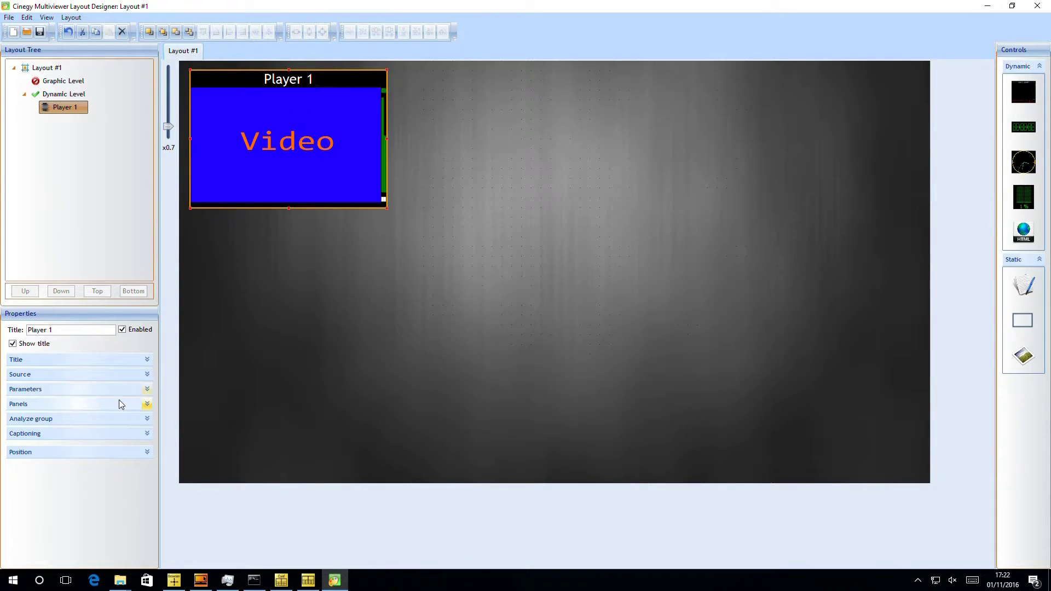
click(146, 374)
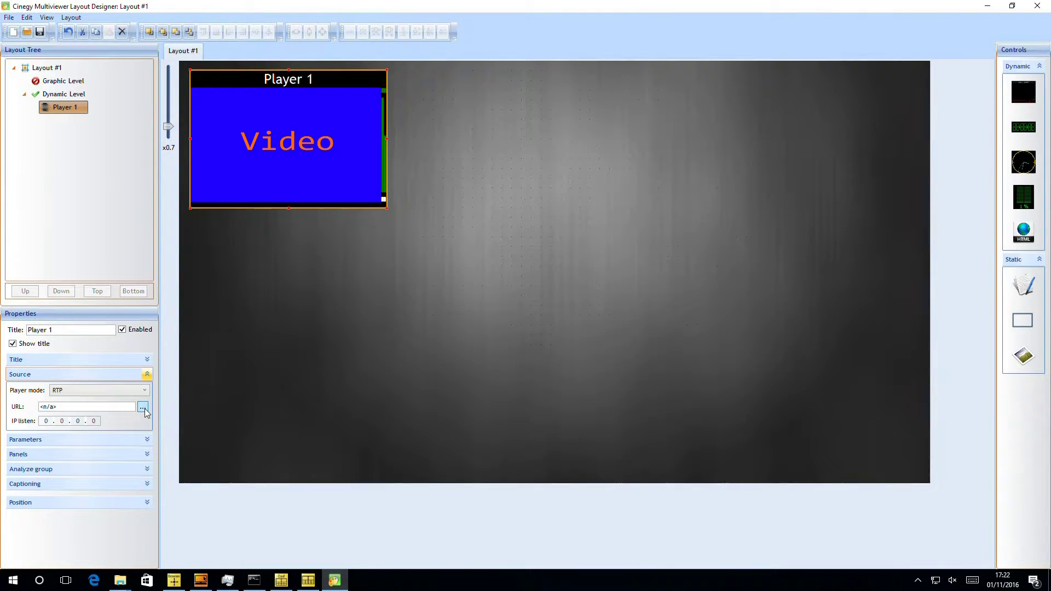
click(142, 408)
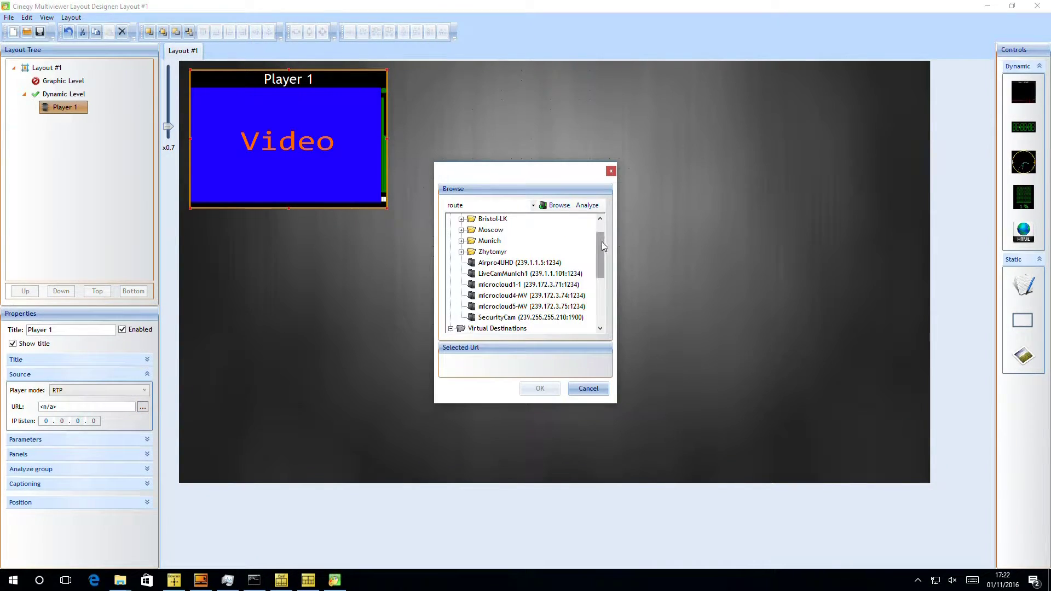
drag(602, 241, 601, 229)
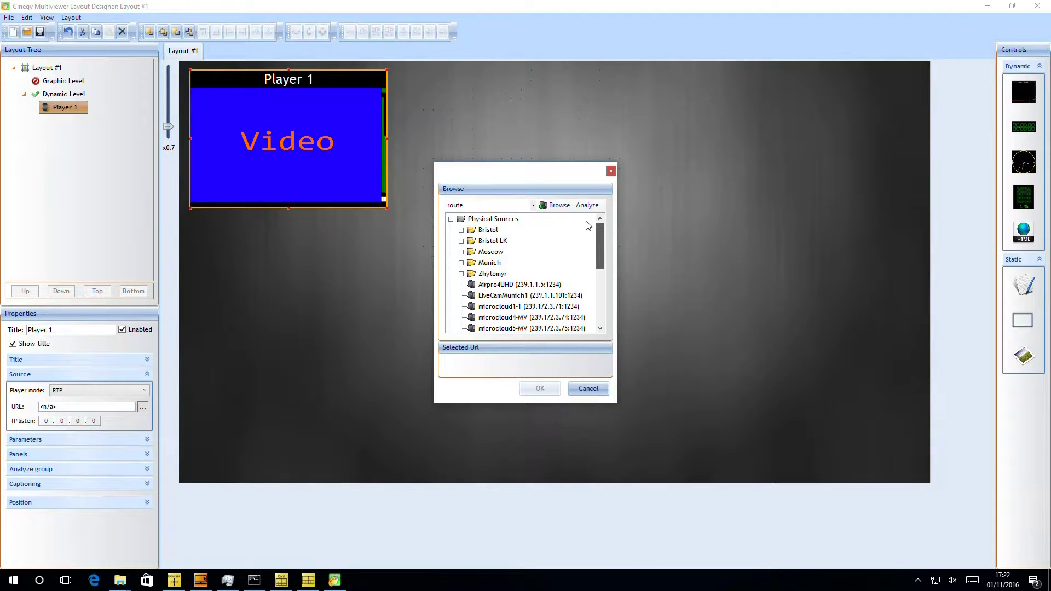
click(461, 230)
click(471, 252)
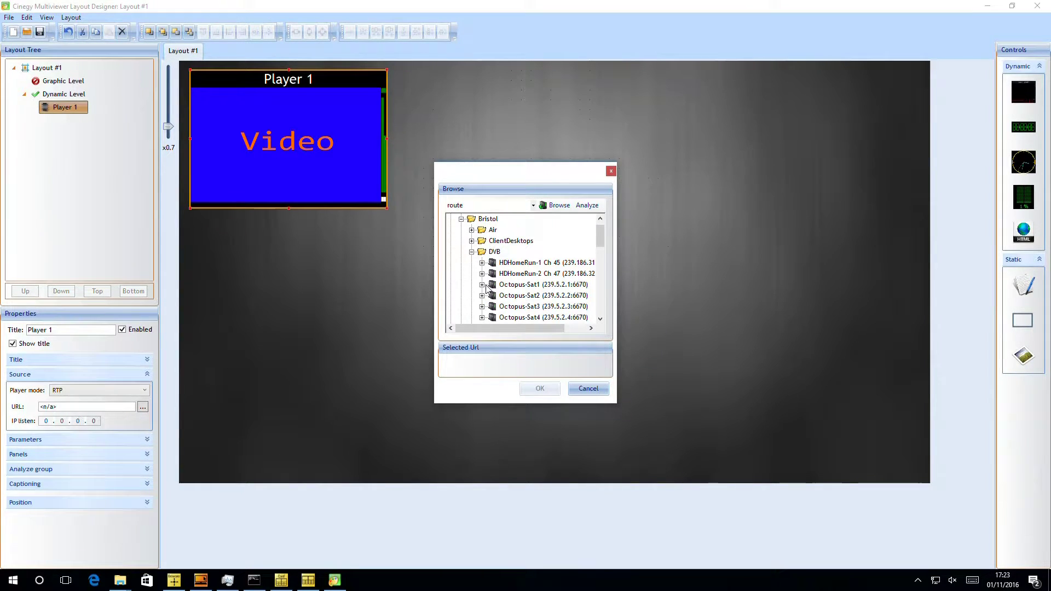
click(482, 284)
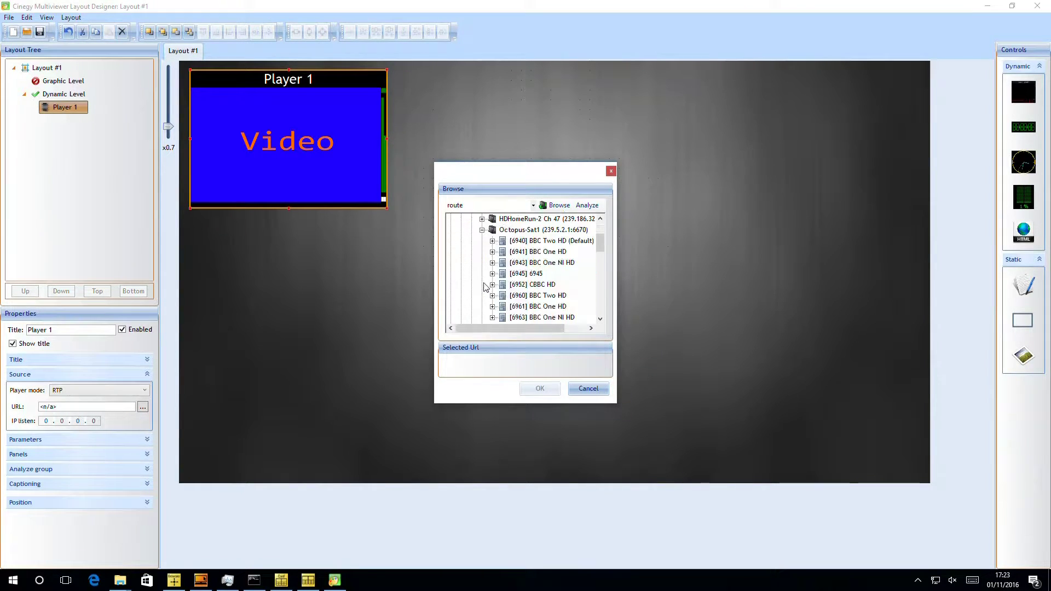
click(546, 253)
click(541, 388)
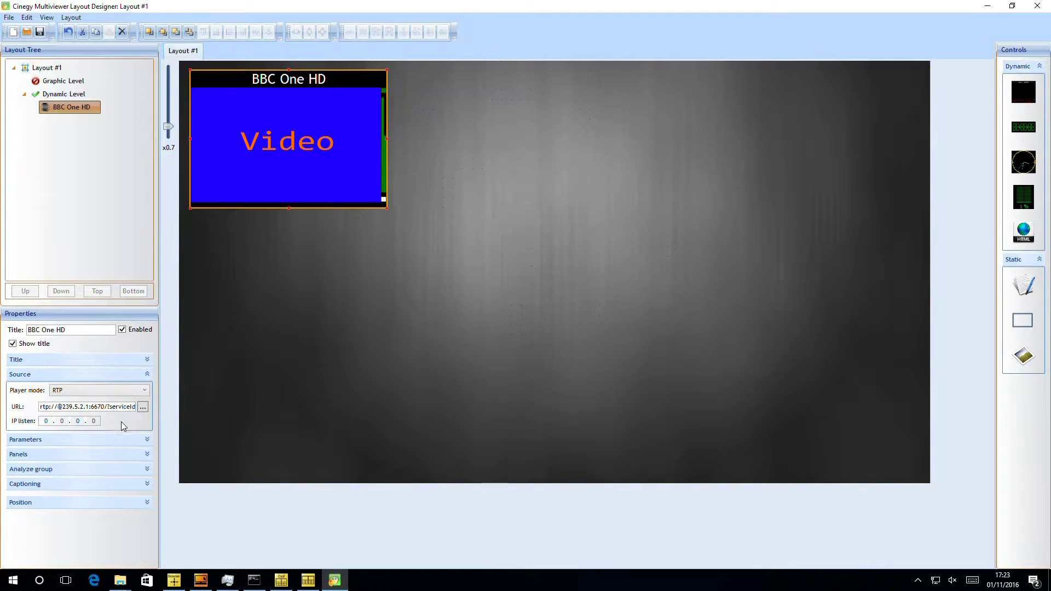
click(146, 378)
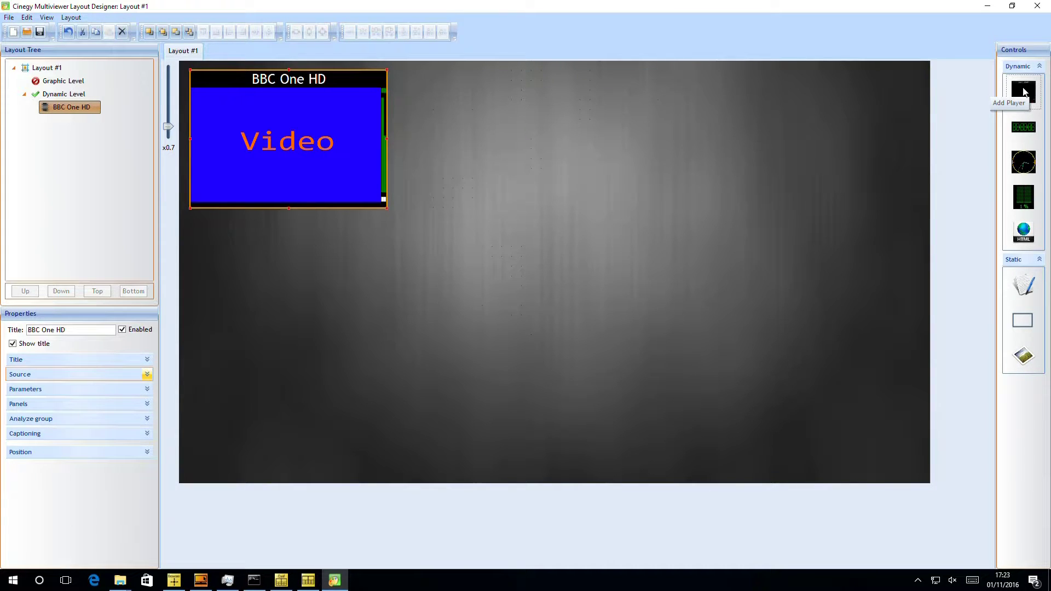
Drop Player 2 and Player 3 tiles beside BBC One HD, enlarging Player 2 and shrinking Player 3.
drag(1025, 92, 507, 139)
drag(542, 169, 560, 159)
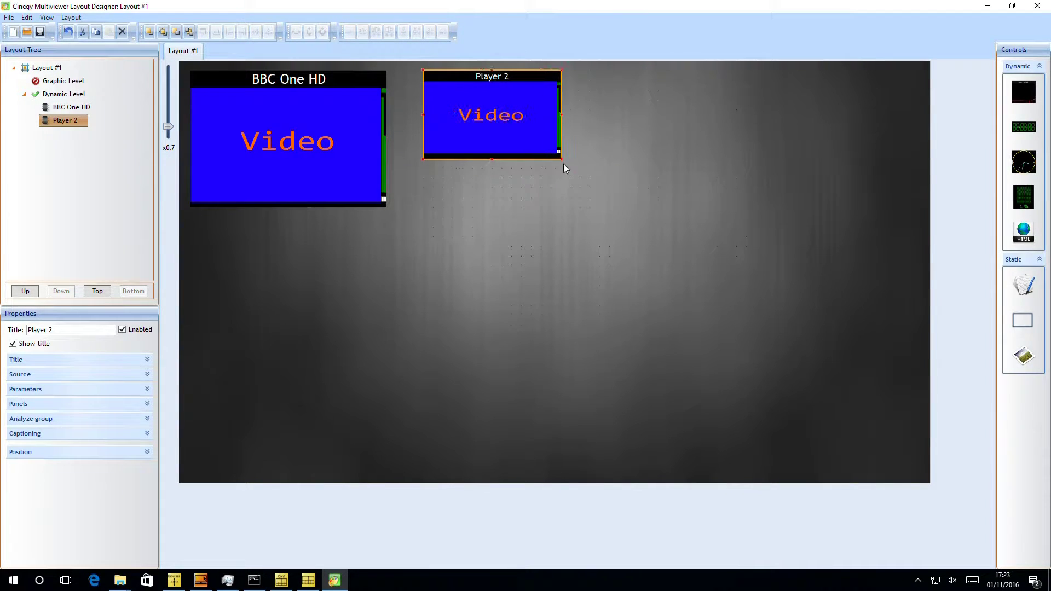
drag(1023, 91, 793, 216)
drag(713, 172, 642, 125)
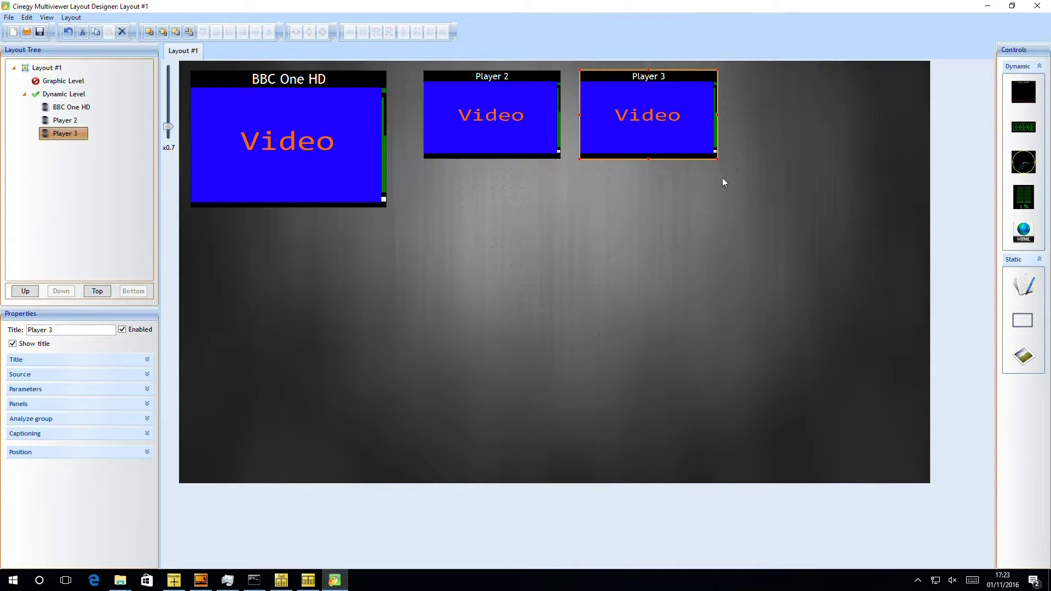
drag(718, 161, 665, 129)
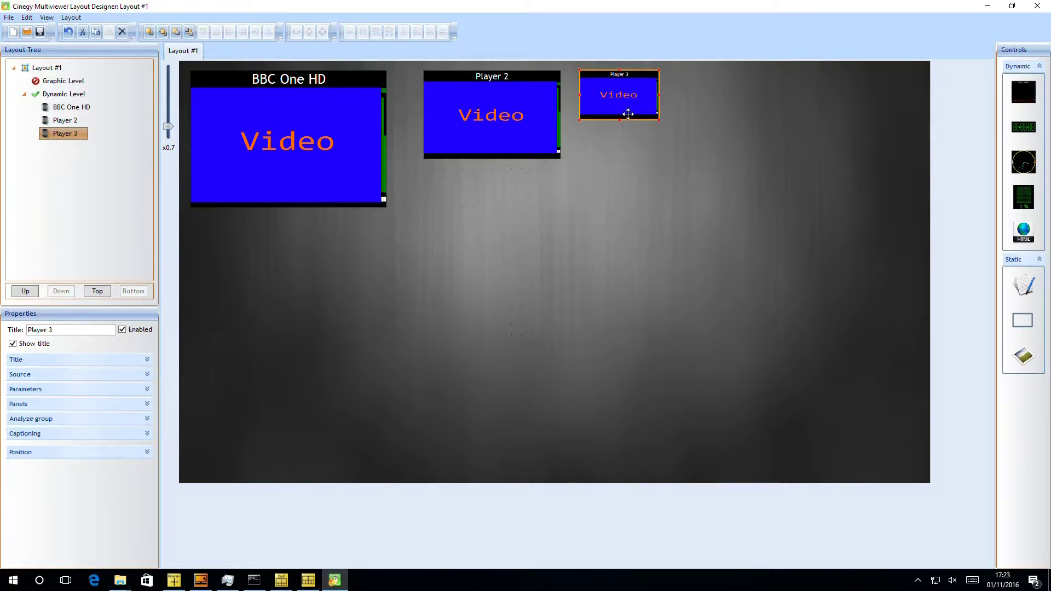
drag(635, 104, 585, 101)
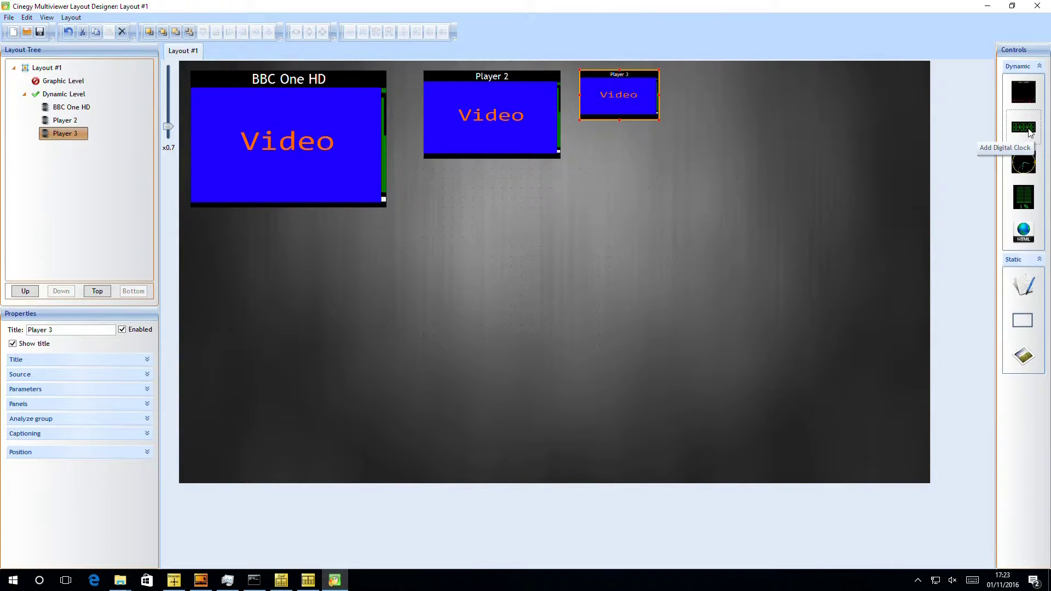
Place a digital clock below Player 2, keep Amsterdam time and make its digits red.
click(460, 192)
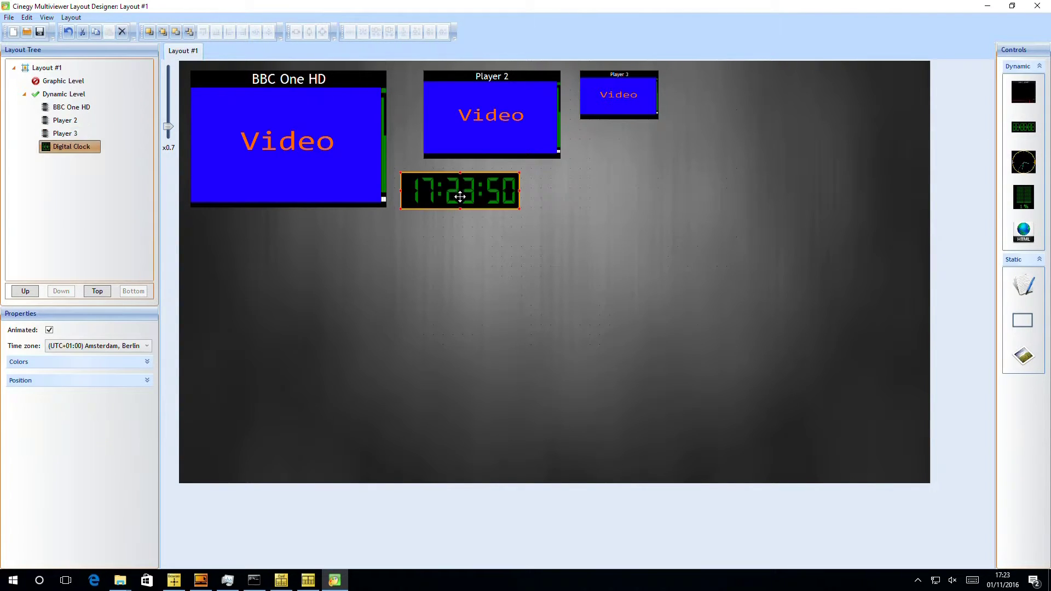
drag(460, 192, 497, 209)
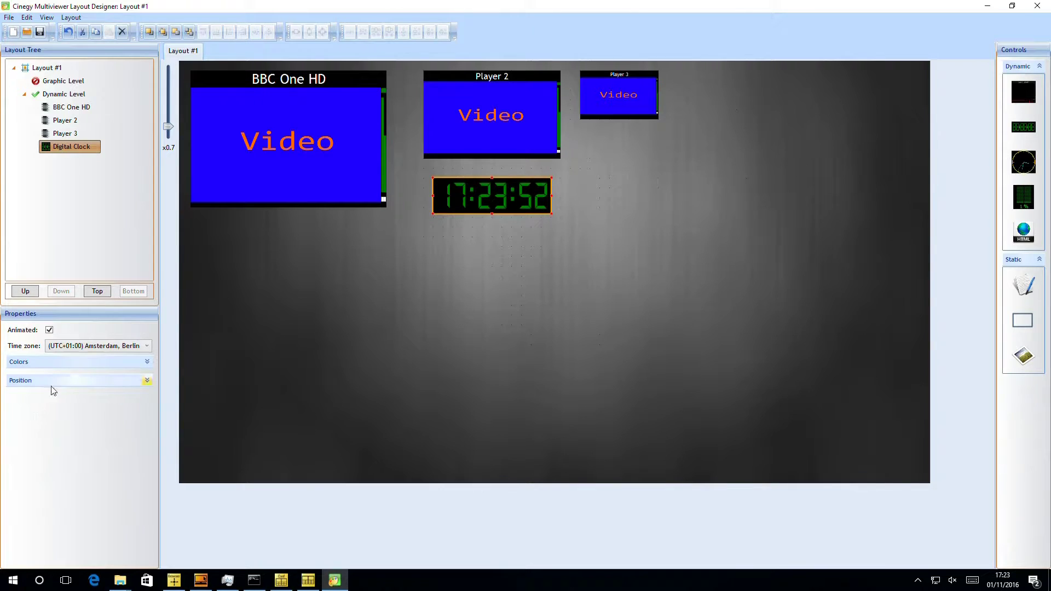
click(147, 363)
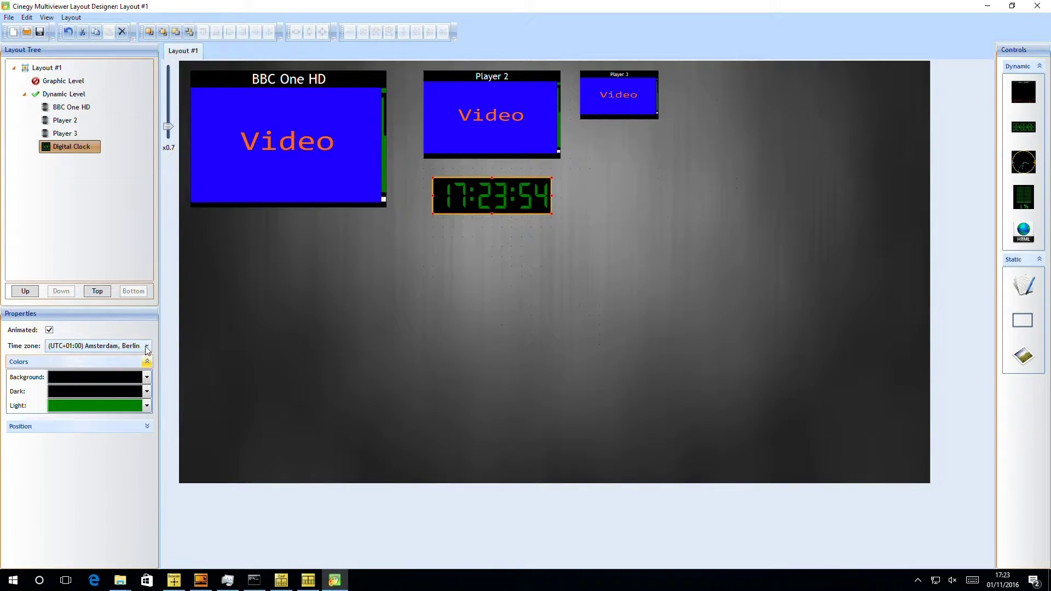
click(147, 347)
click(147, 347)
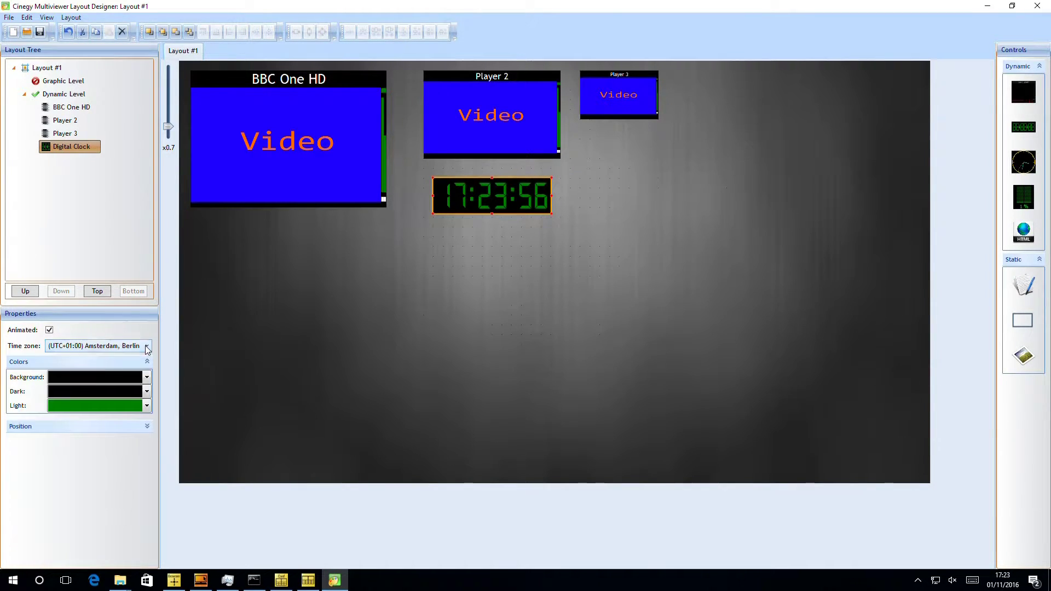
click(147, 408)
click(77, 334)
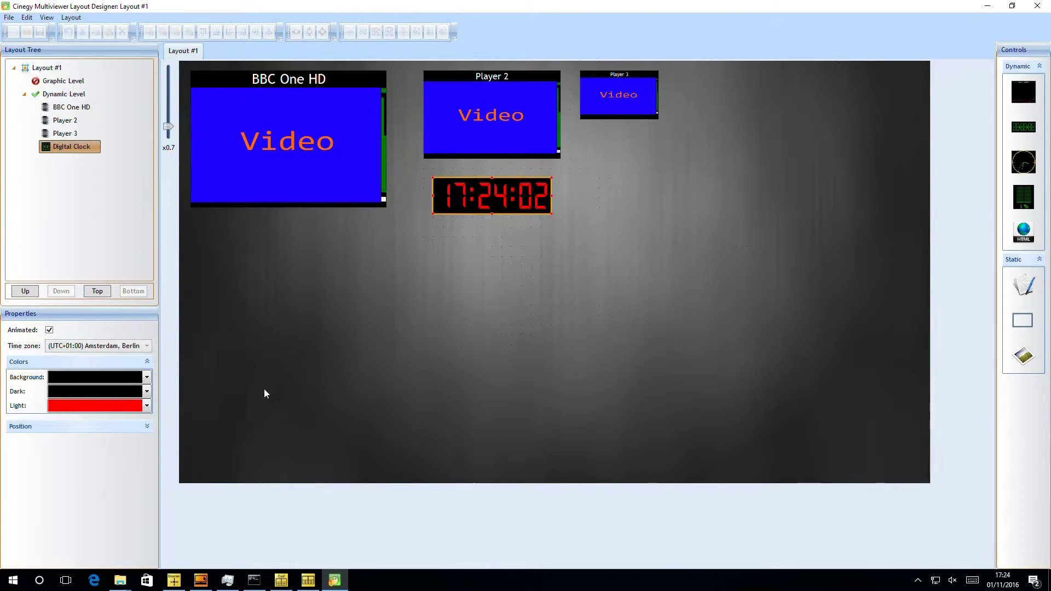
click(147, 427)
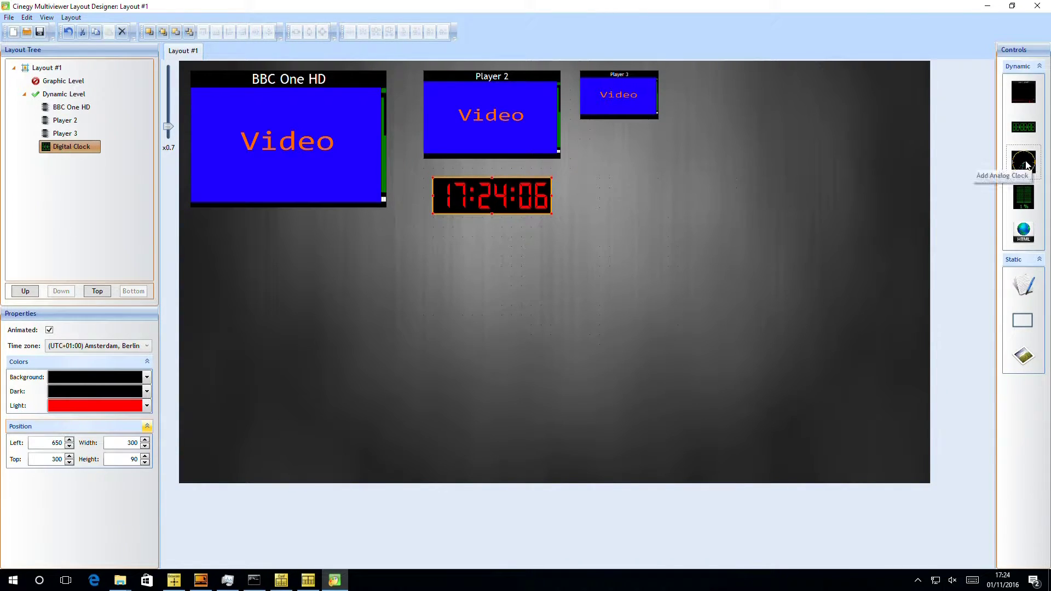
Add a Classic-face analog clock sized 325×300 under BBC One HD at left 250, top 425.
click(672, 200)
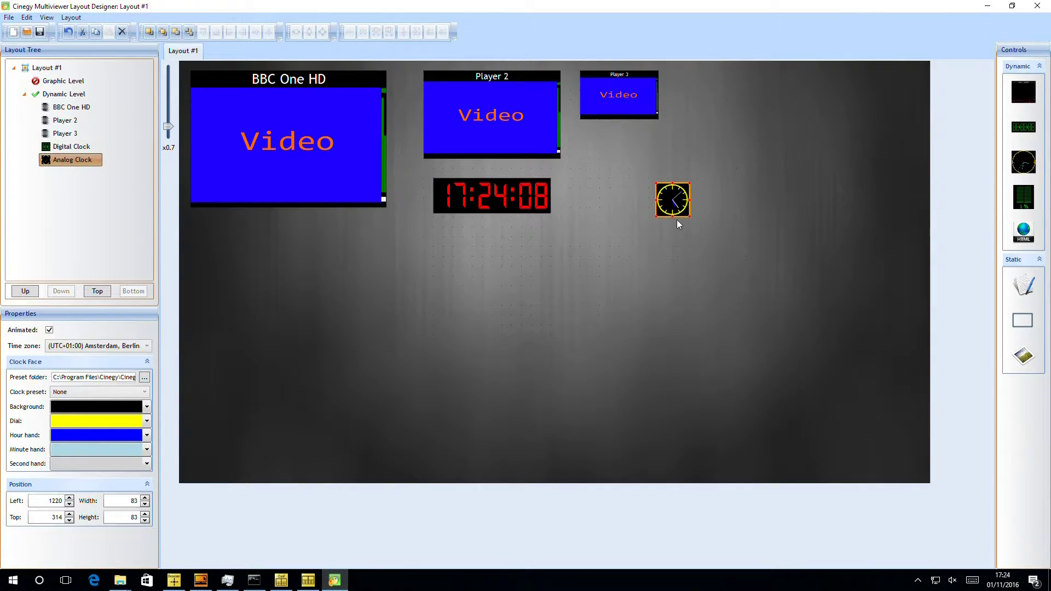
drag(679, 207, 609, 165)
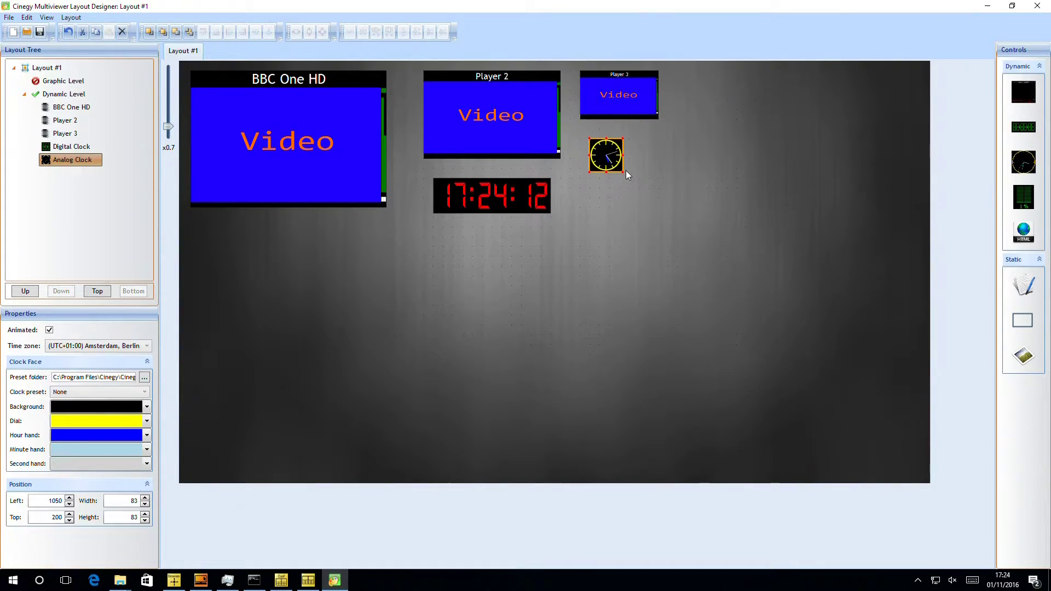
drag(625, 172, 676, 216)
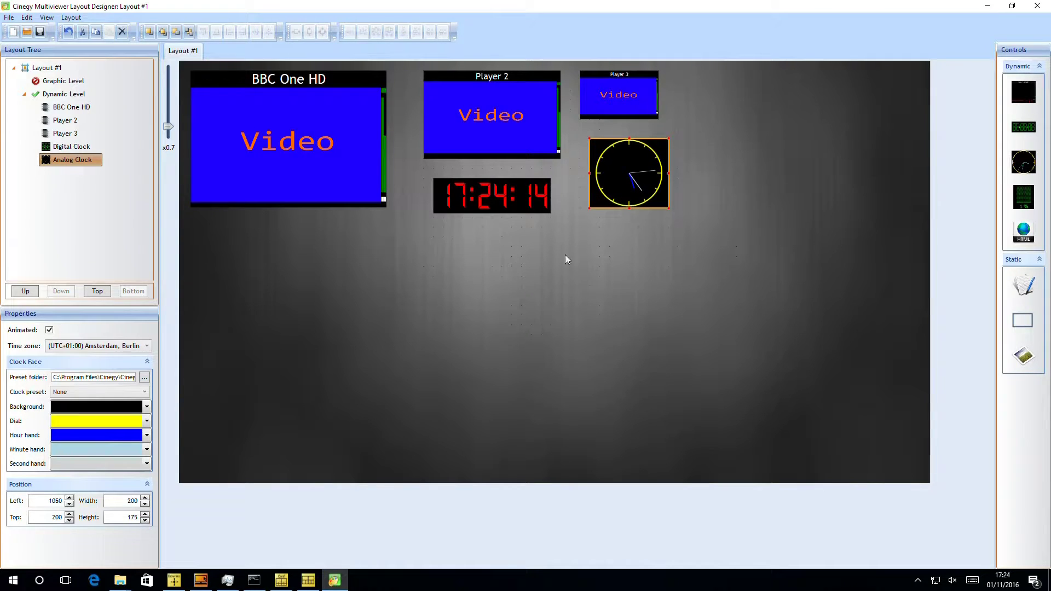
click(146, 391)
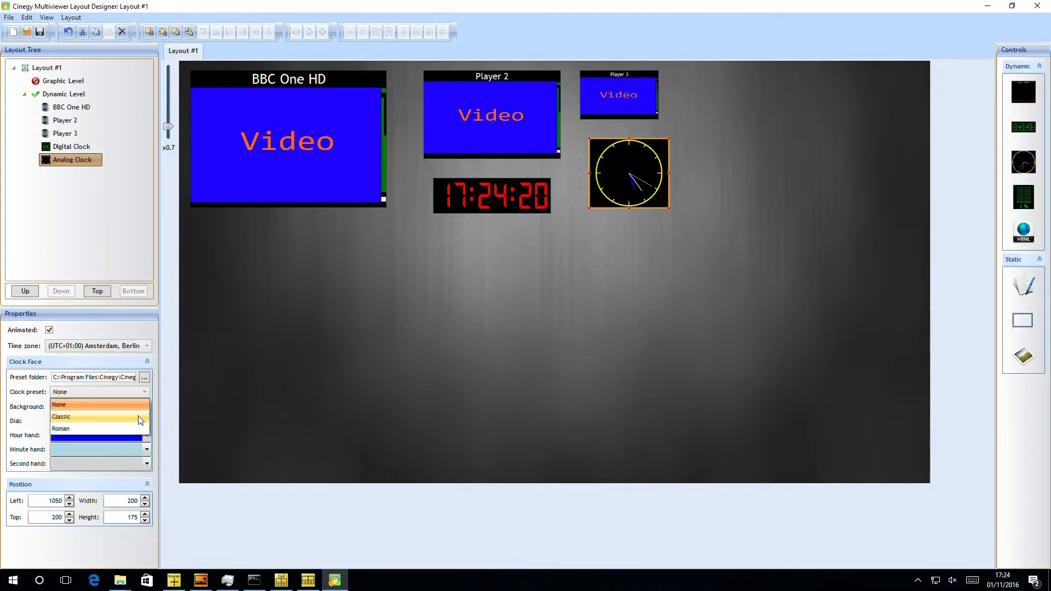
click(141, 417)
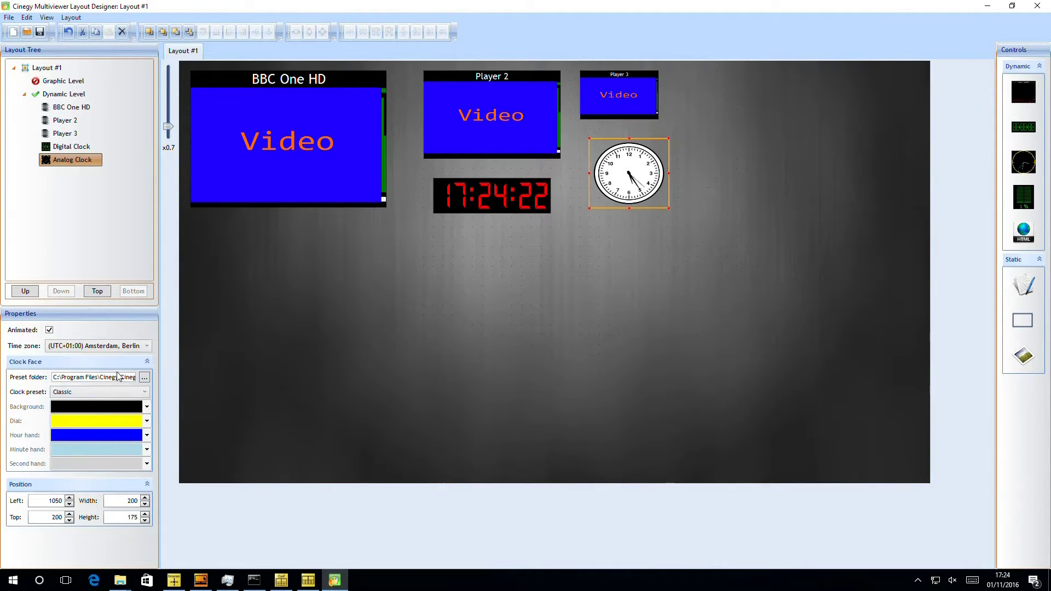
drag(669, 208, 718, 268)
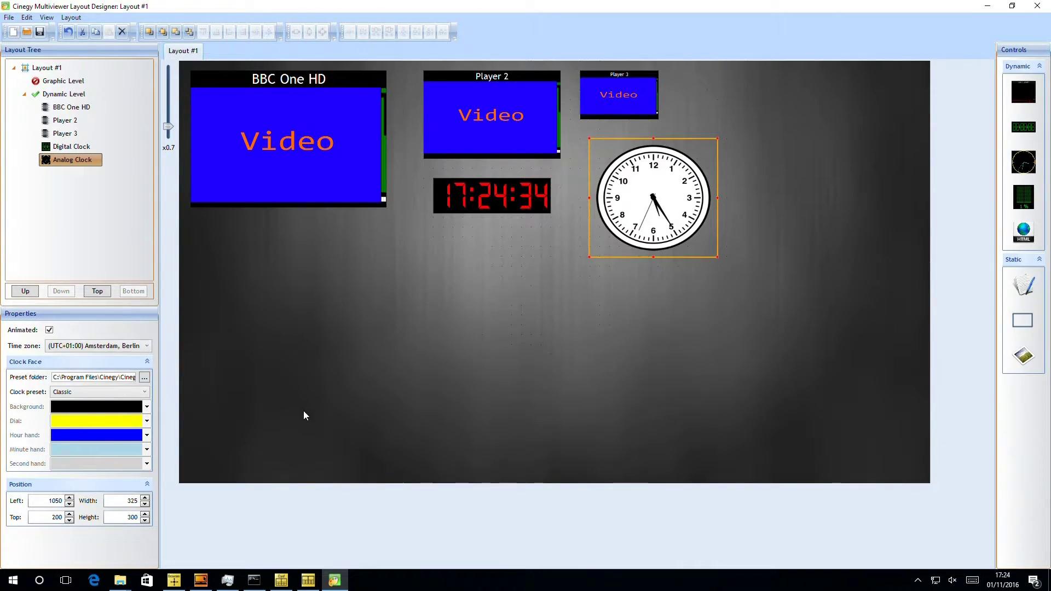
drag(674, 195, 361, 284)
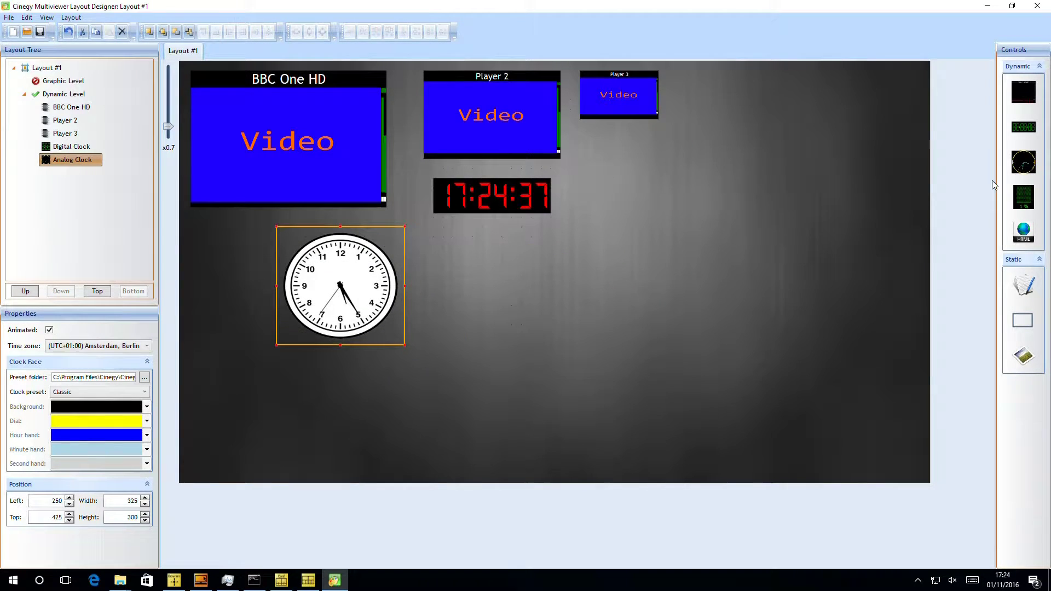
Place a second Classic-face analog clock beside the first, set to (UTC+08:00) Taipei time.
click(524, 290)
drag(524, 290, 563, 357)
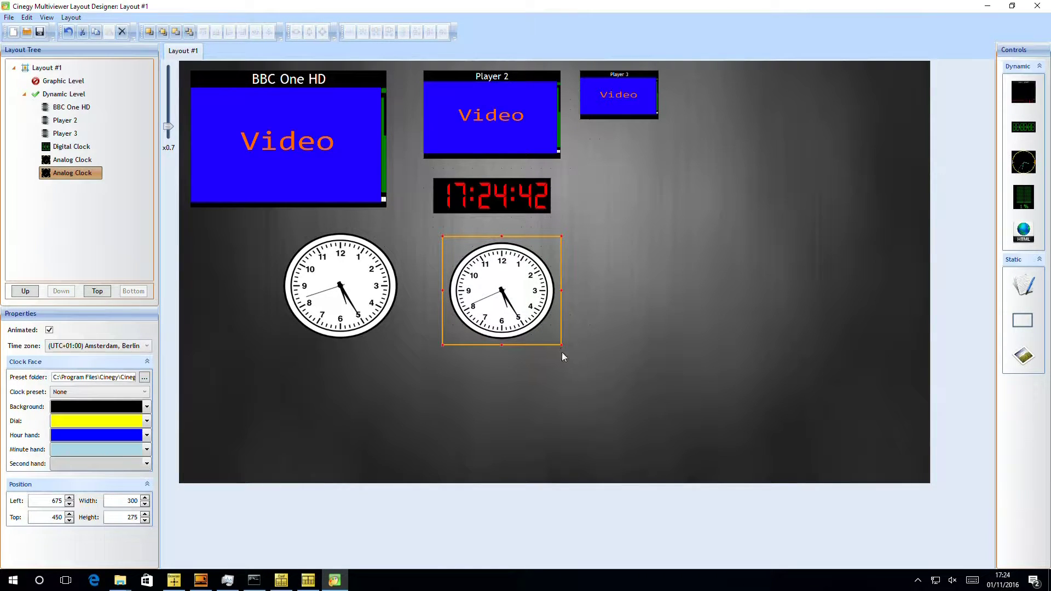
click(130, 392)
click(116, 415)
click(146, 345)
scroll(105, 515, down, 5)
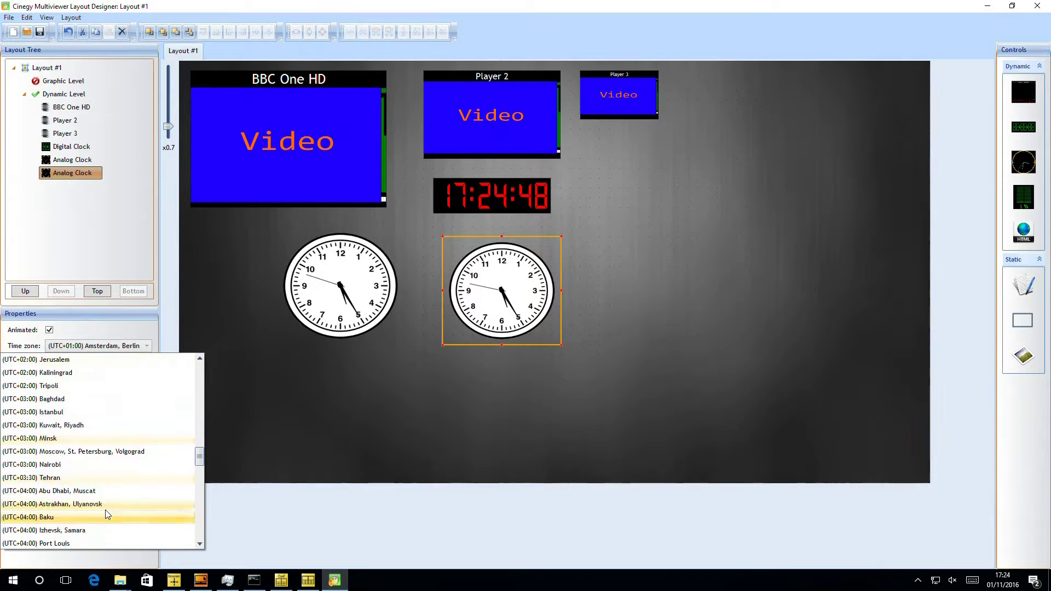
scroll(105, 512, down, 5)
click(62, 469)
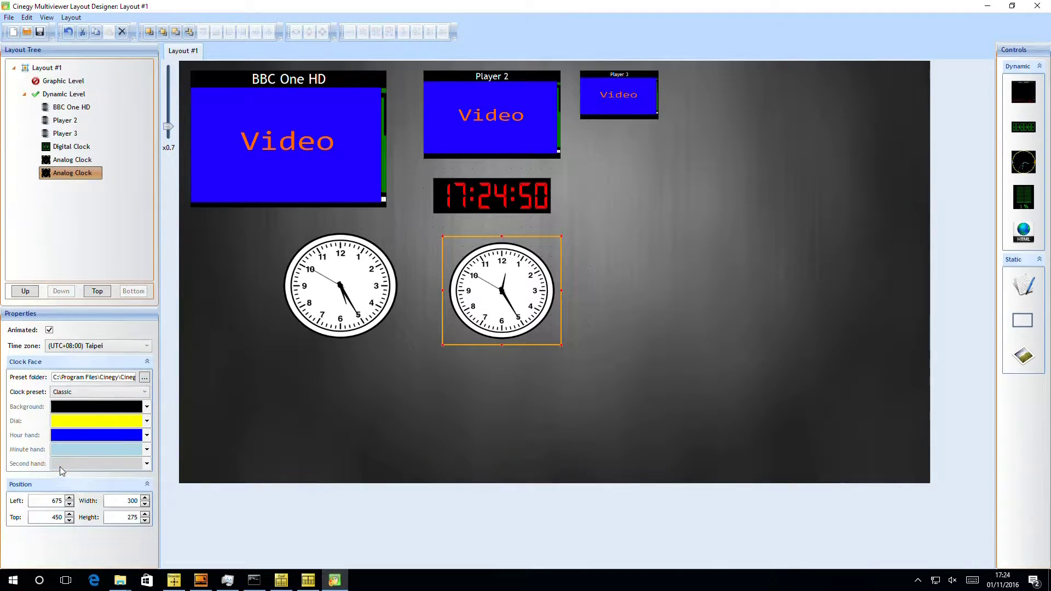
click(458, 409)
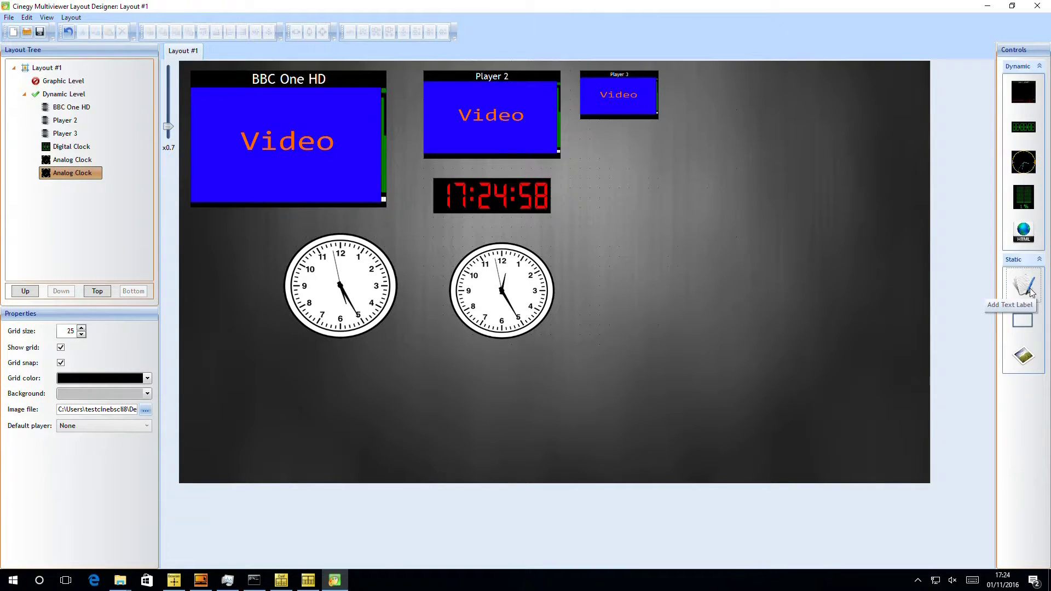
Add a text label reading 'Tapei' to the Graphic Level.
click(505, 376)
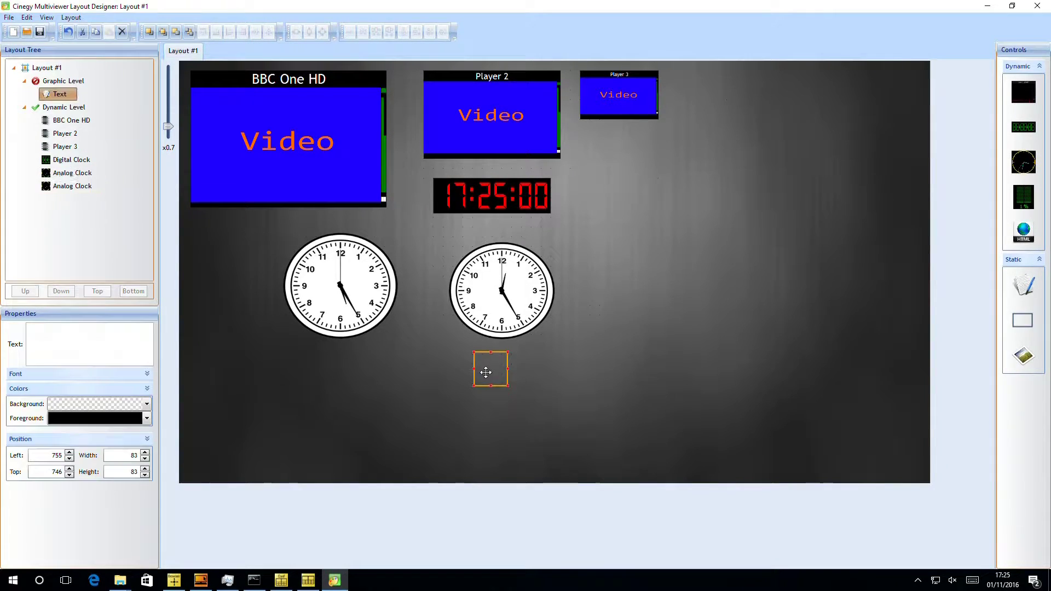
click(45, 341)
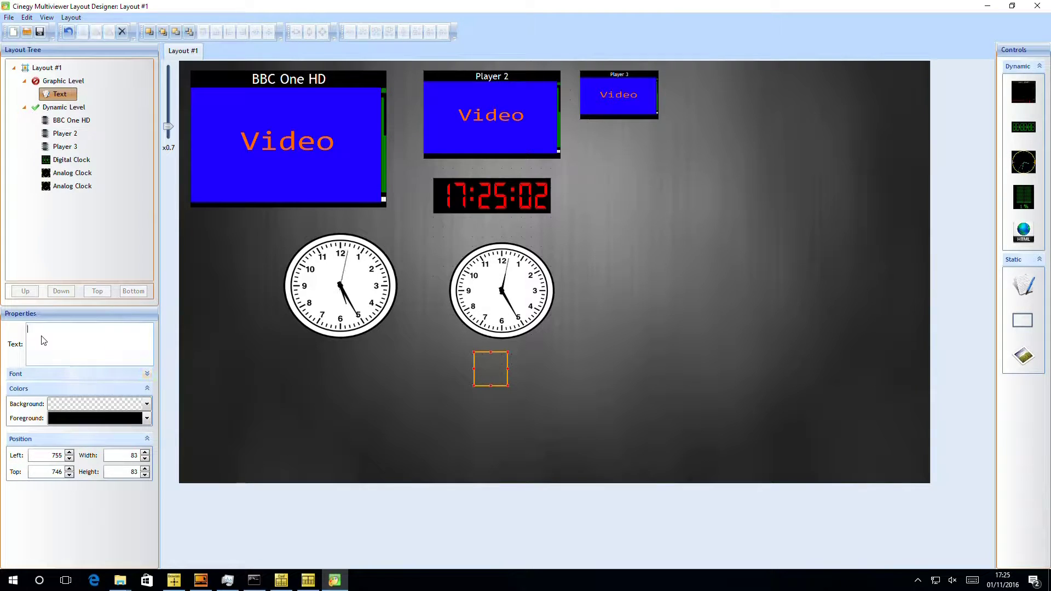
text(Tapei)
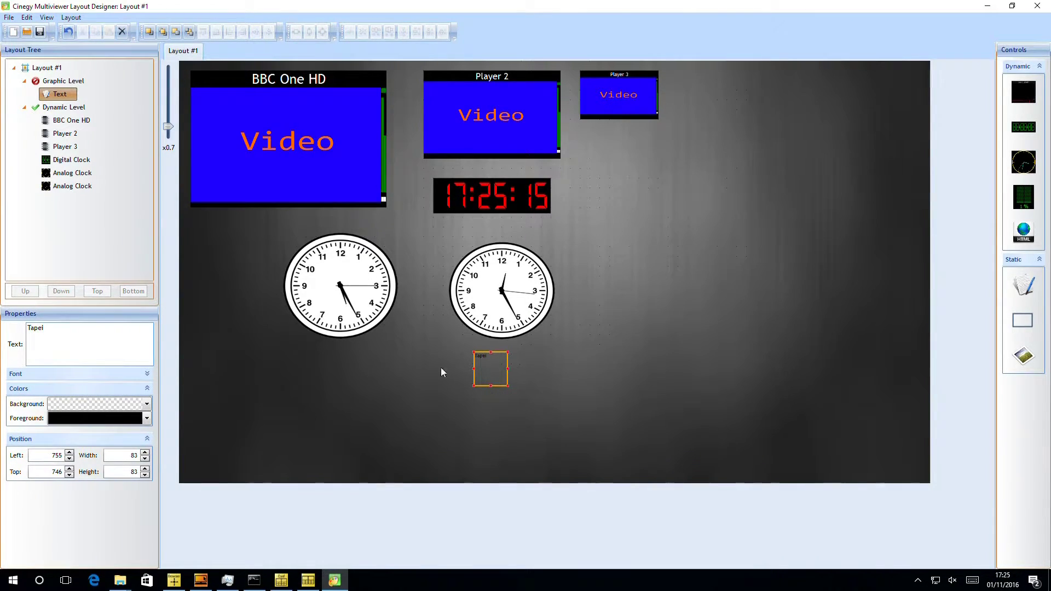
Make the Tapei label Arial 26, bold and red.
click(141, 375)
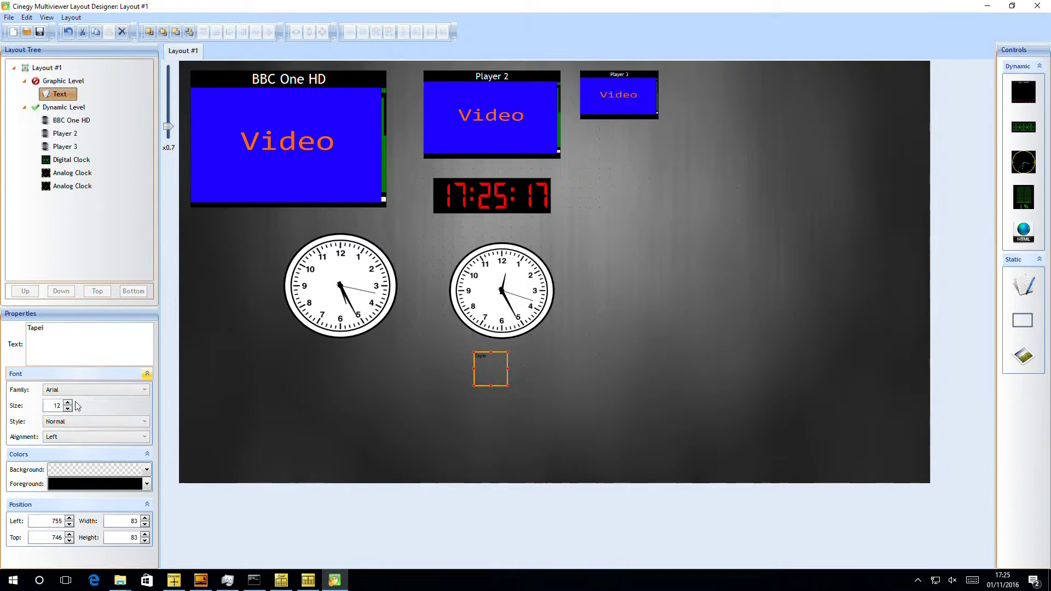
click(68, 403)
click(69, 404)
click(68, 403)
click(69, 403)
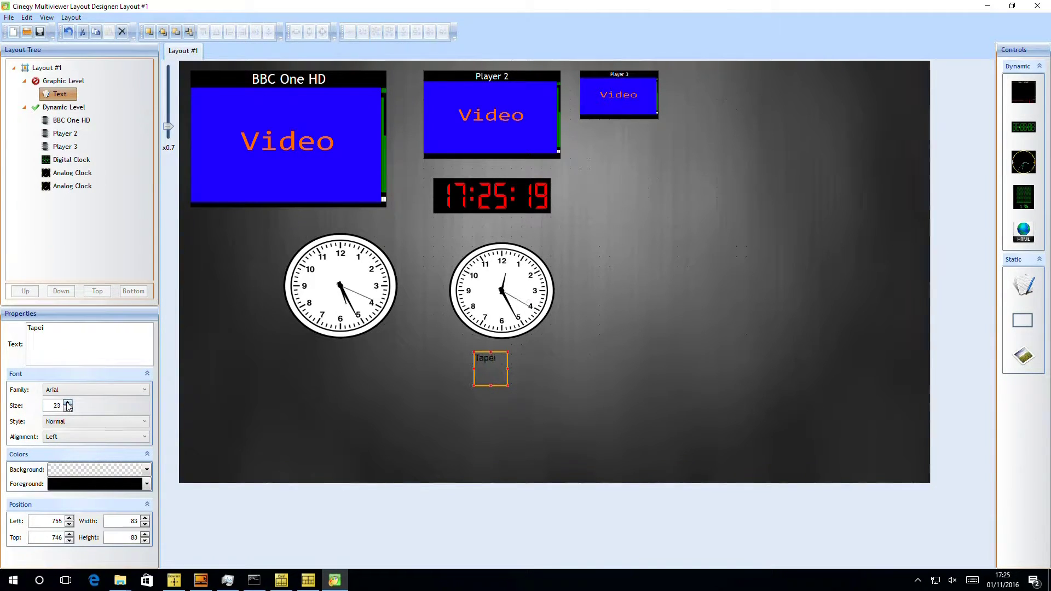
click(68, 403)
click(69, 404)
click(68, 403)
click(87, 421)
click(69, 446)
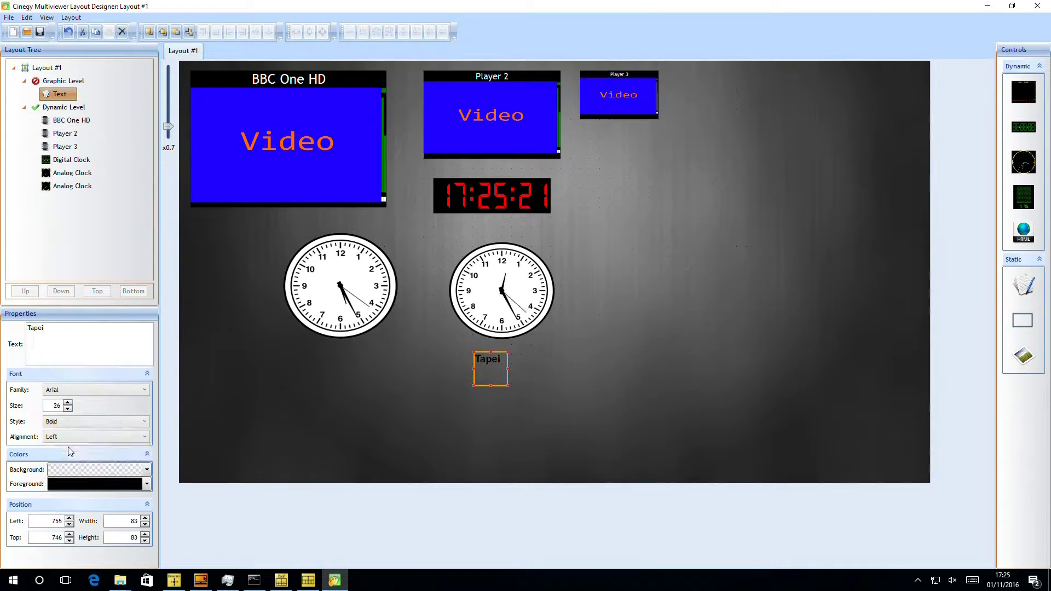
click(146, 484)
click(73, 406)
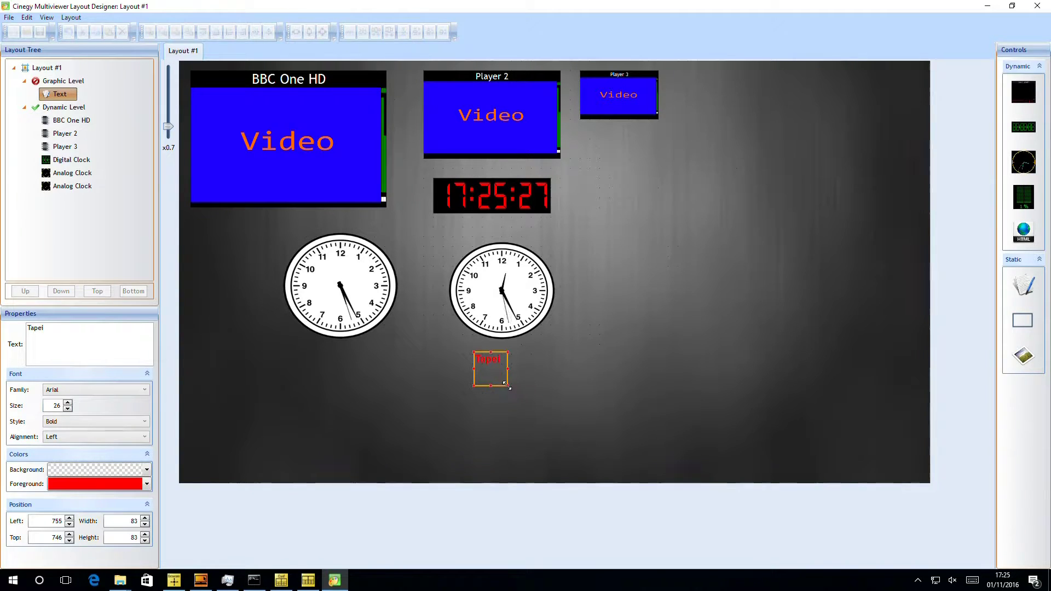
Resize the Tapei caption box to 150×50 and centre its text.
drag(507, 386, 491, 351)
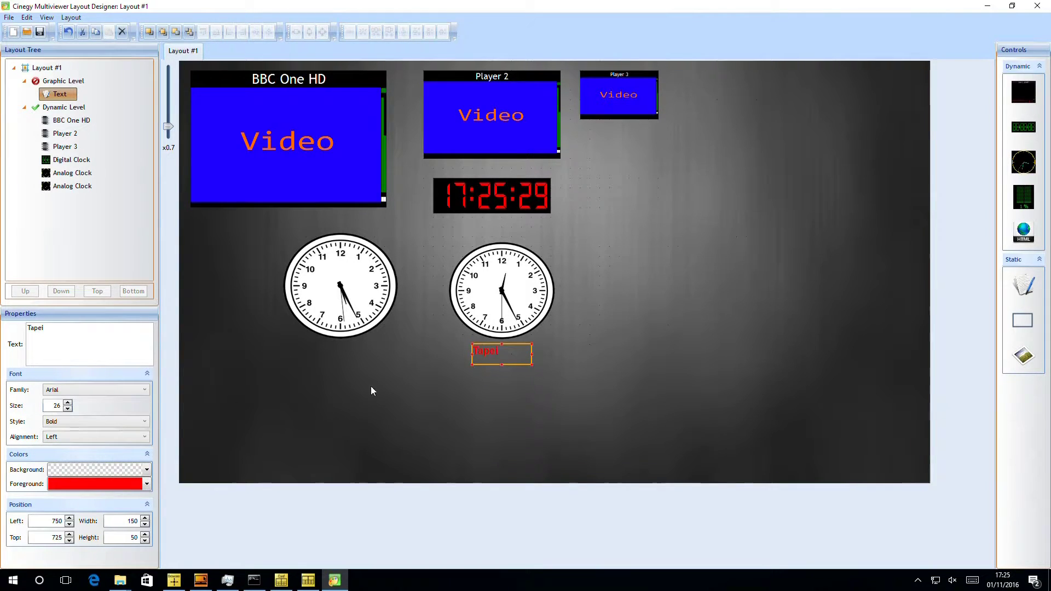
click(71, 436)
click(54, 473)
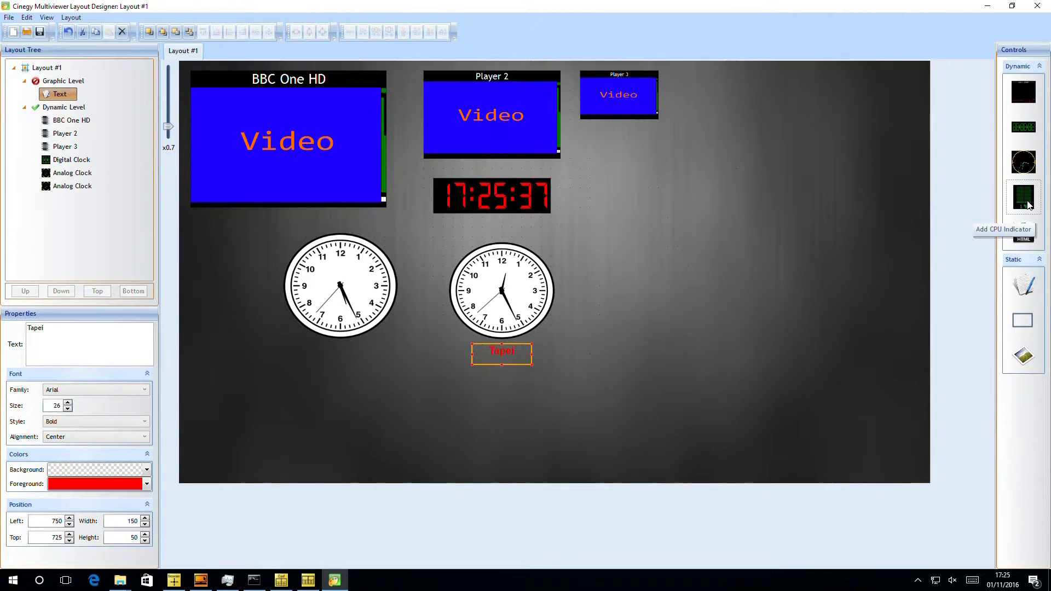
Add a 175×175 CPU meter at left 1050, top 200 with Related player set to None.
click(610, 165)
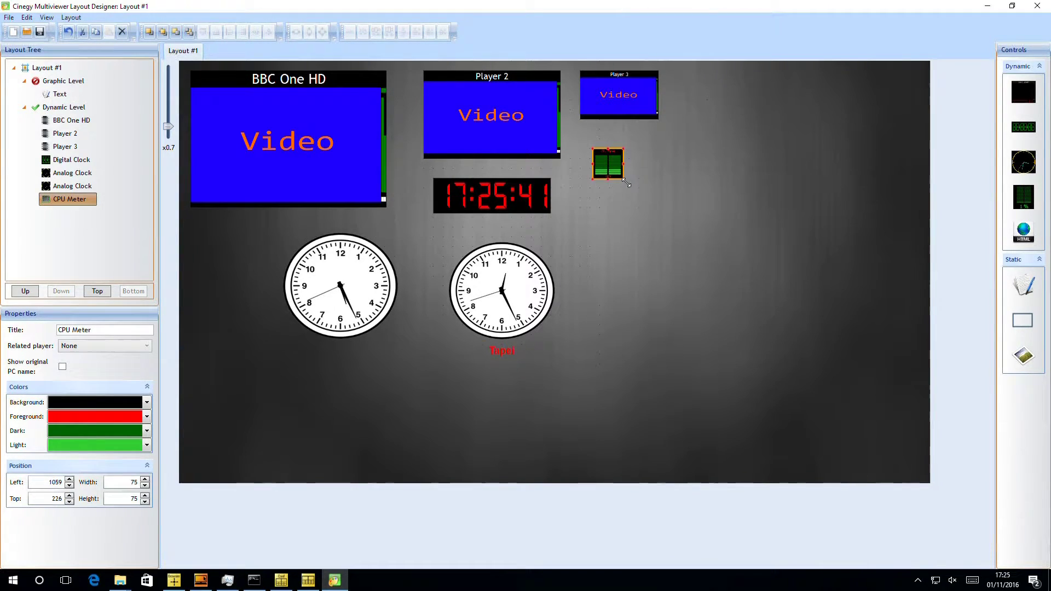
drag(625, 181, 667, 224)
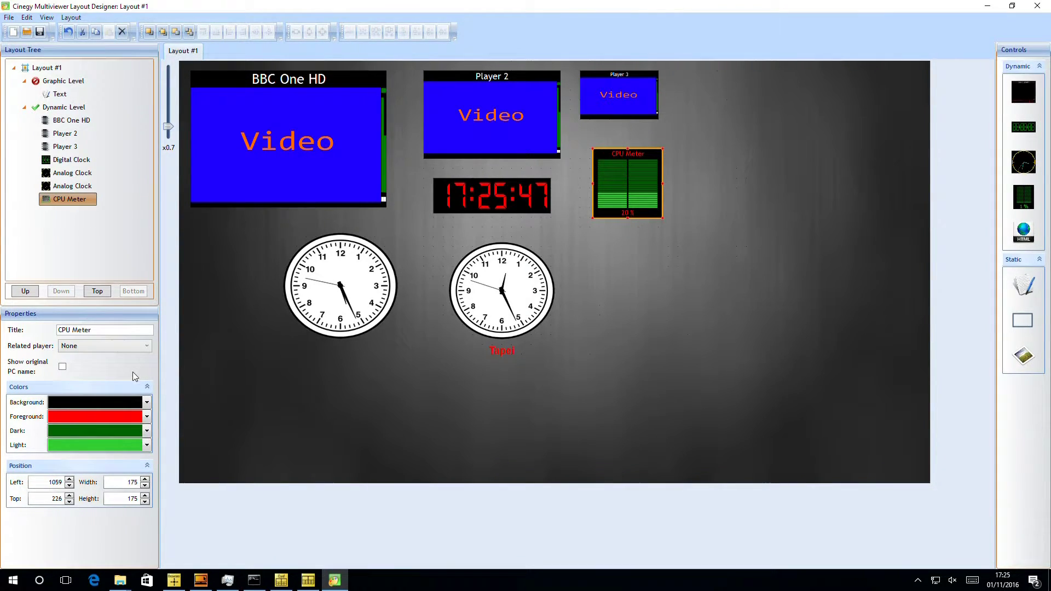
click(136, 347)
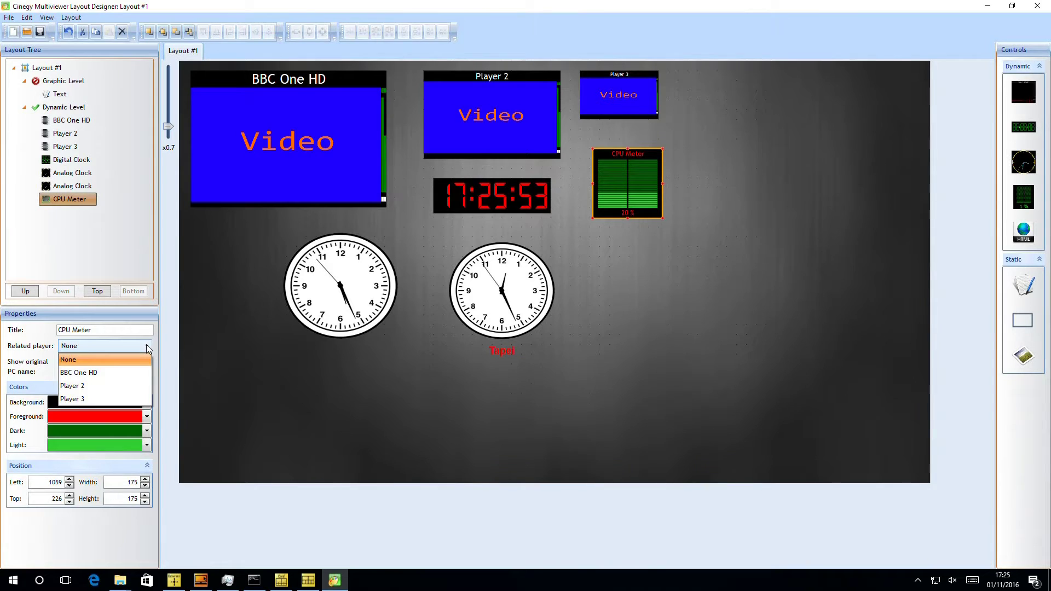
click(146, 343)
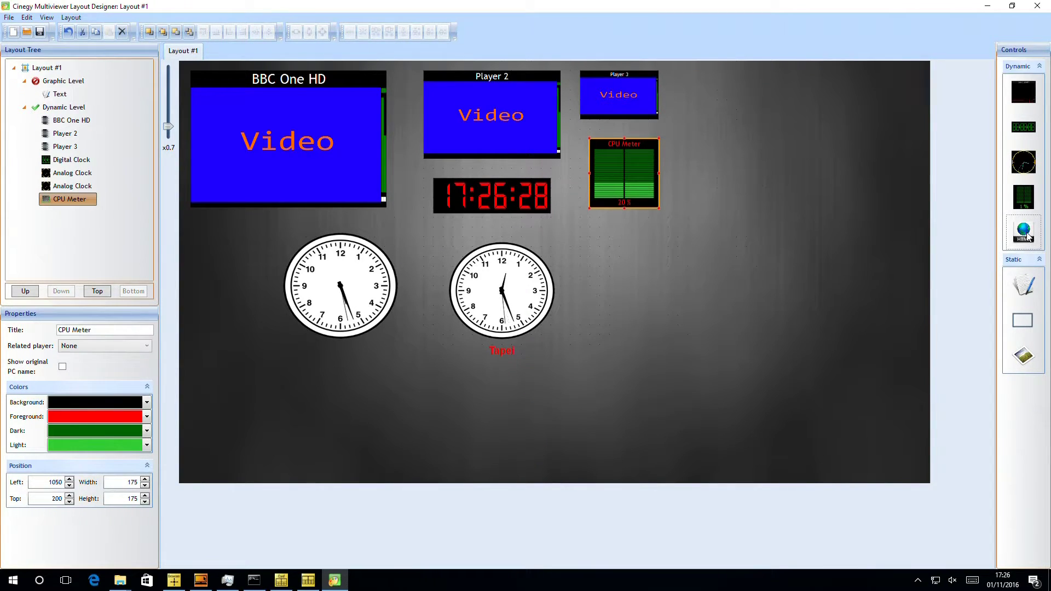
Add an HTML widget, size it to about 500×450 and shift it slightly up-left.
click(640, 252)
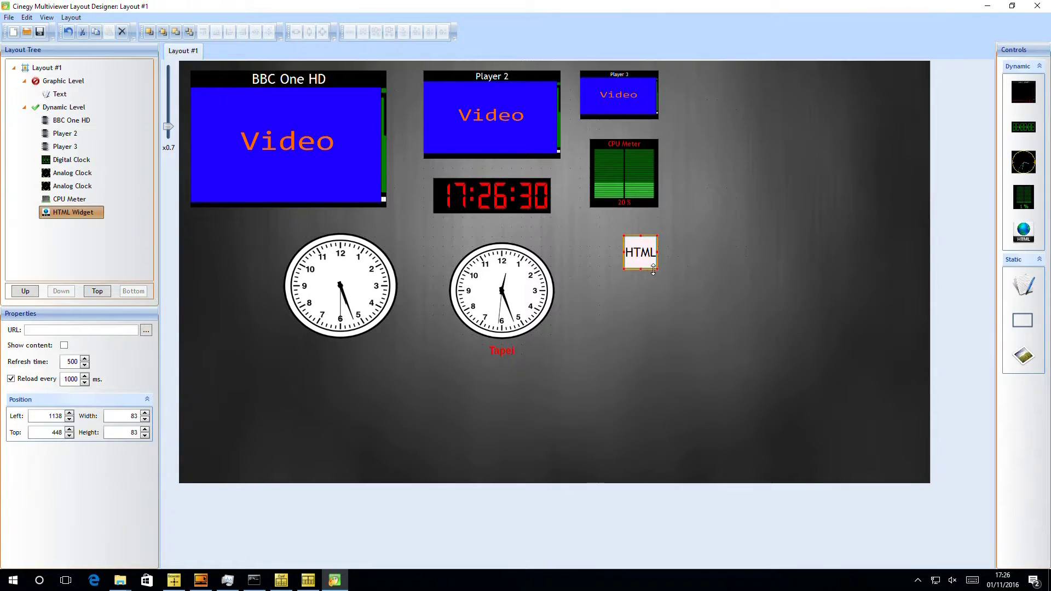
drag(657, 269, 822, 414)
drag(743, 351, 710, 343)
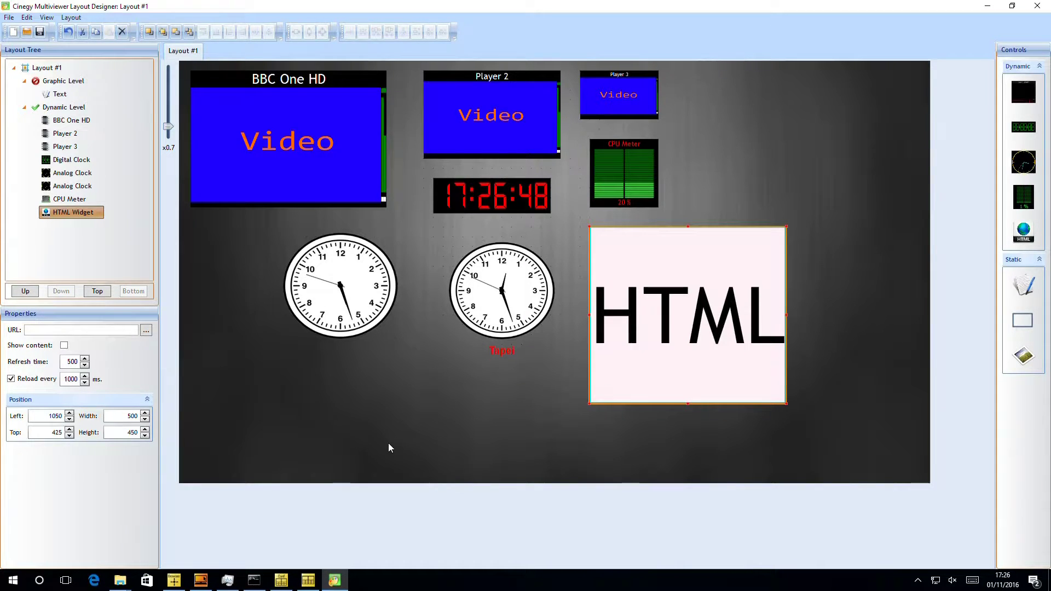
click(66, 329)
text(http)
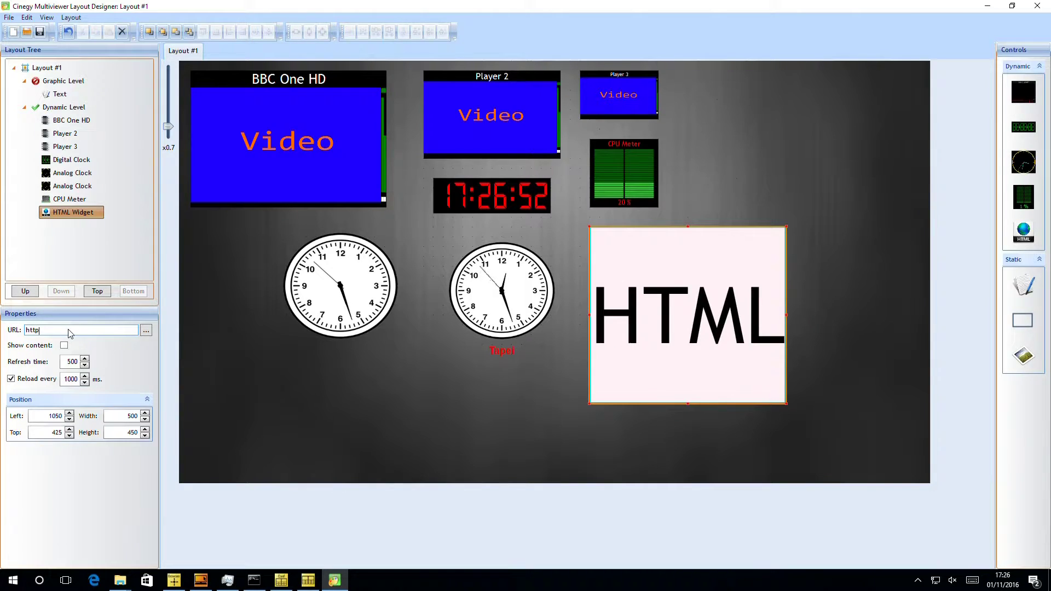
text(s://www.google.com)
click(64, 345)
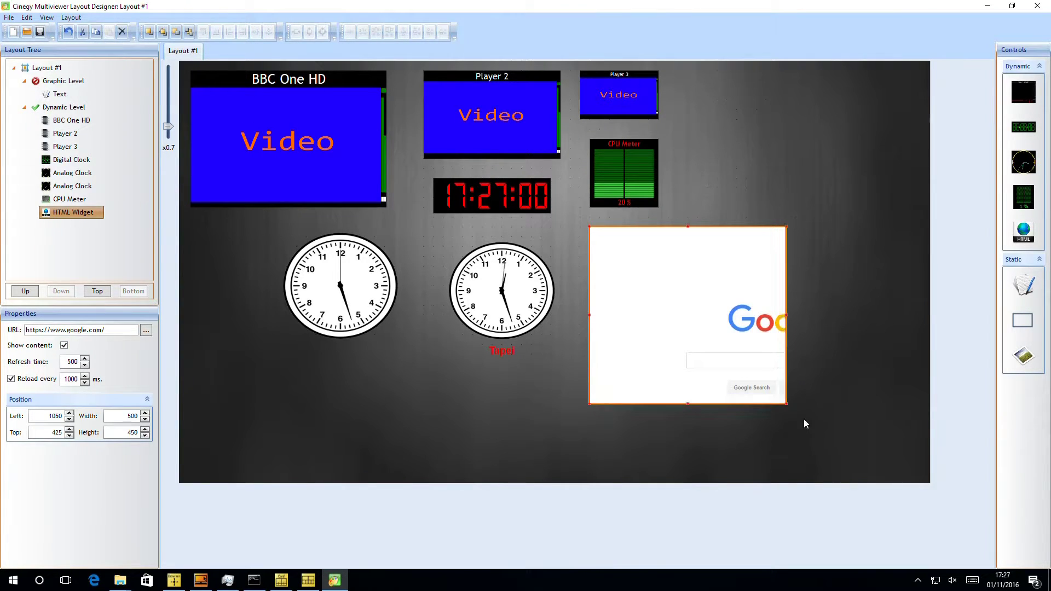
drag(785, 403, 902, 444)
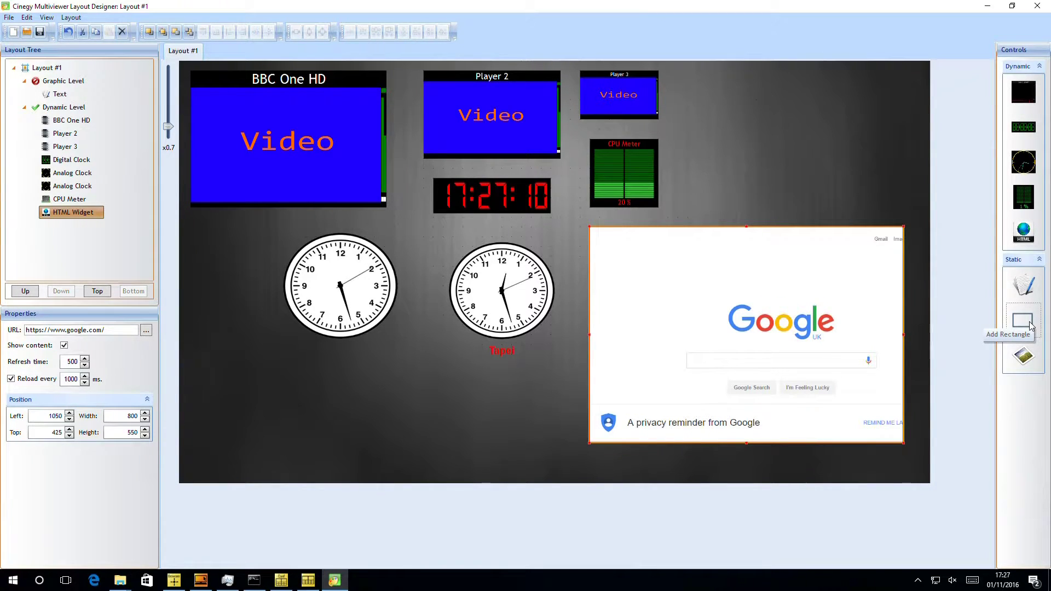
Add a red rectangle and size it to 550×400 at left 0, top 0 around BBC One HD.
click(325, 393)
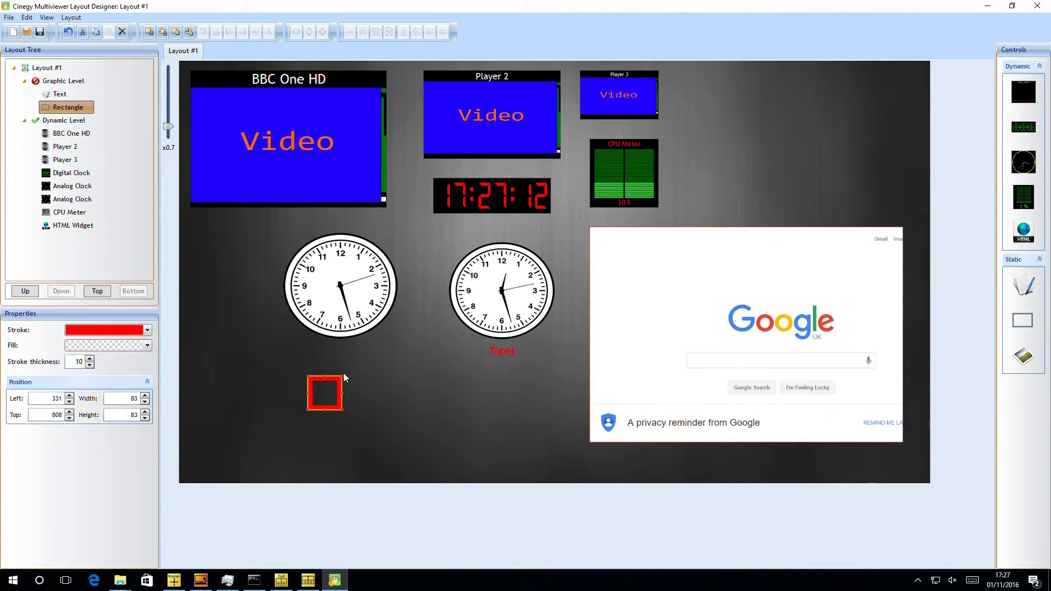
drag(343, 377, 467, 315)
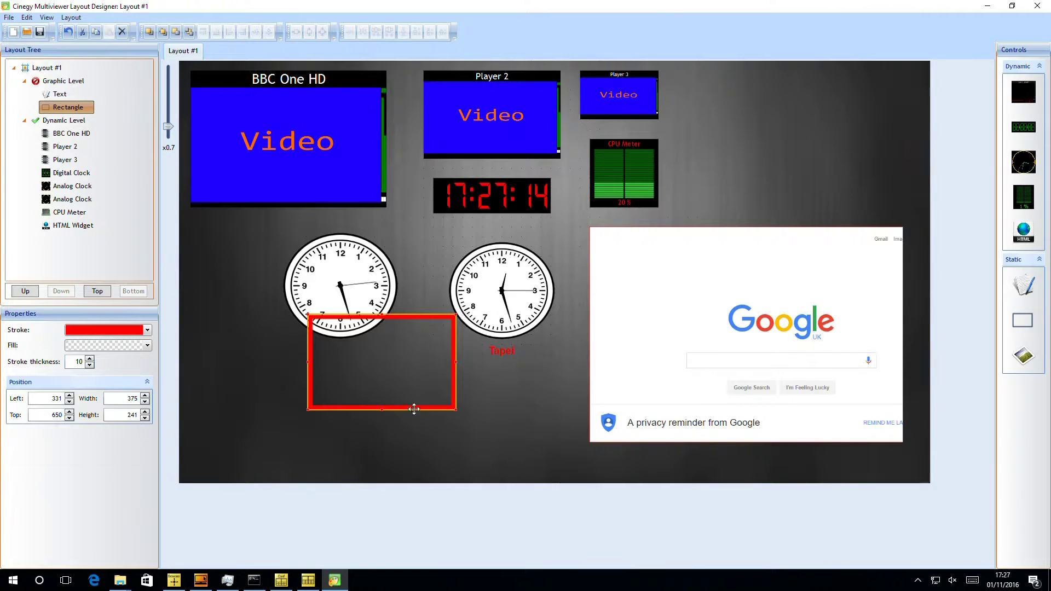
drag(414, 409, 370, 286)
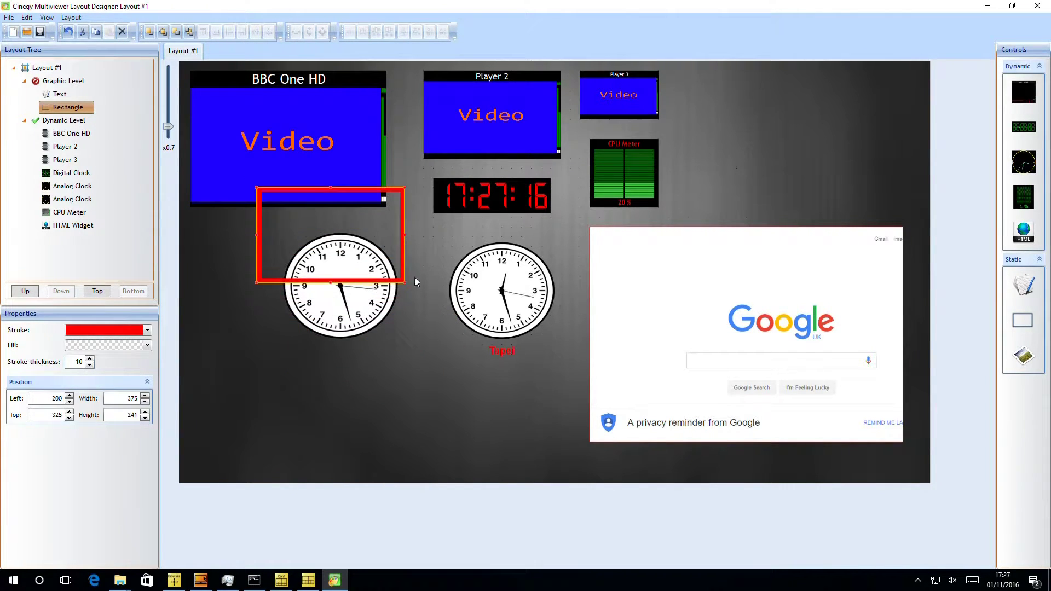
click(258, 186)
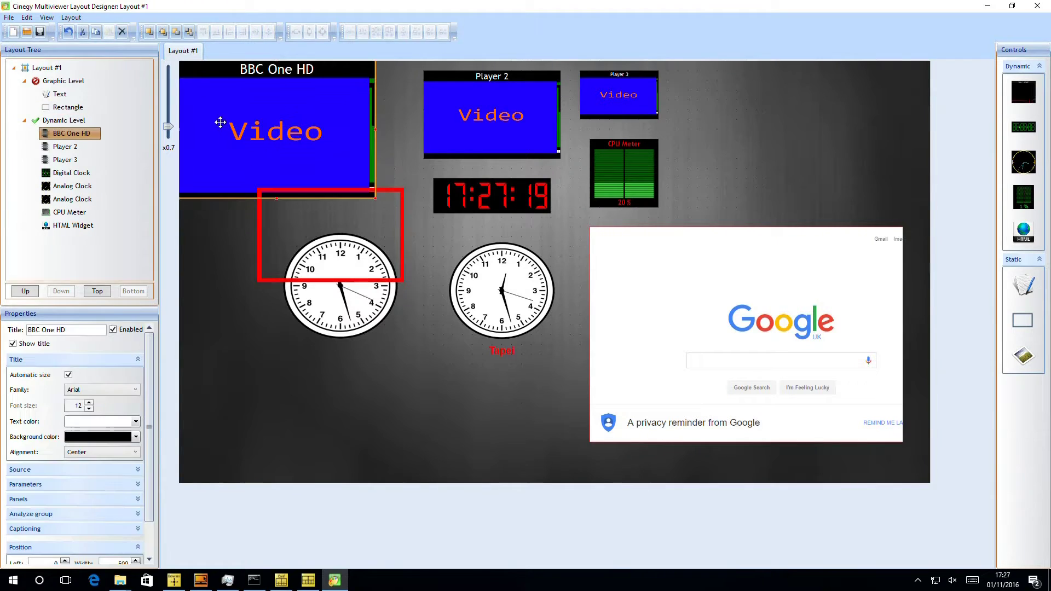
drag(241, 140, 265, 192)
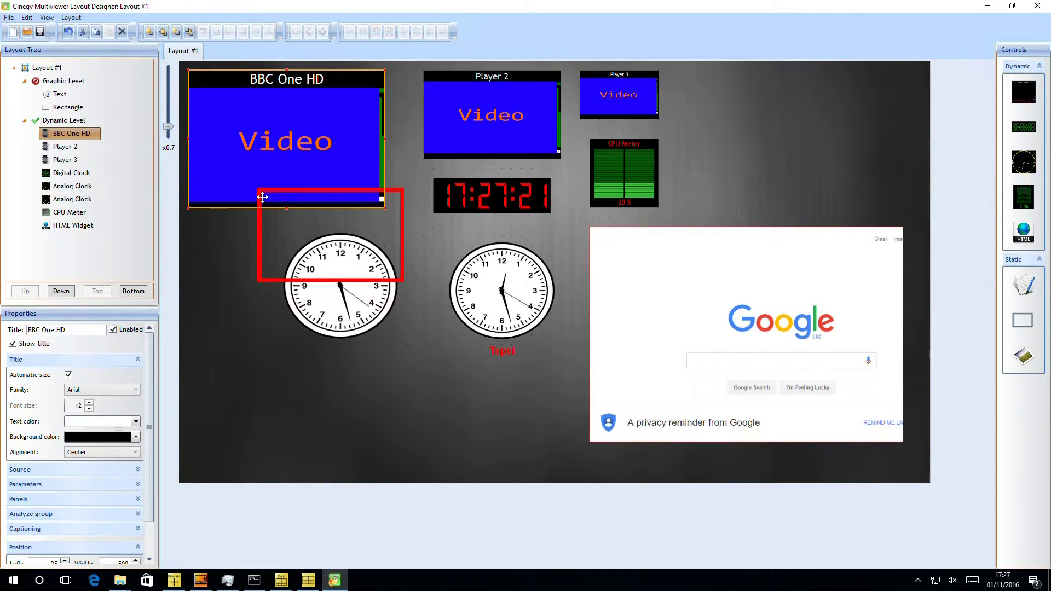
click(262, 217)
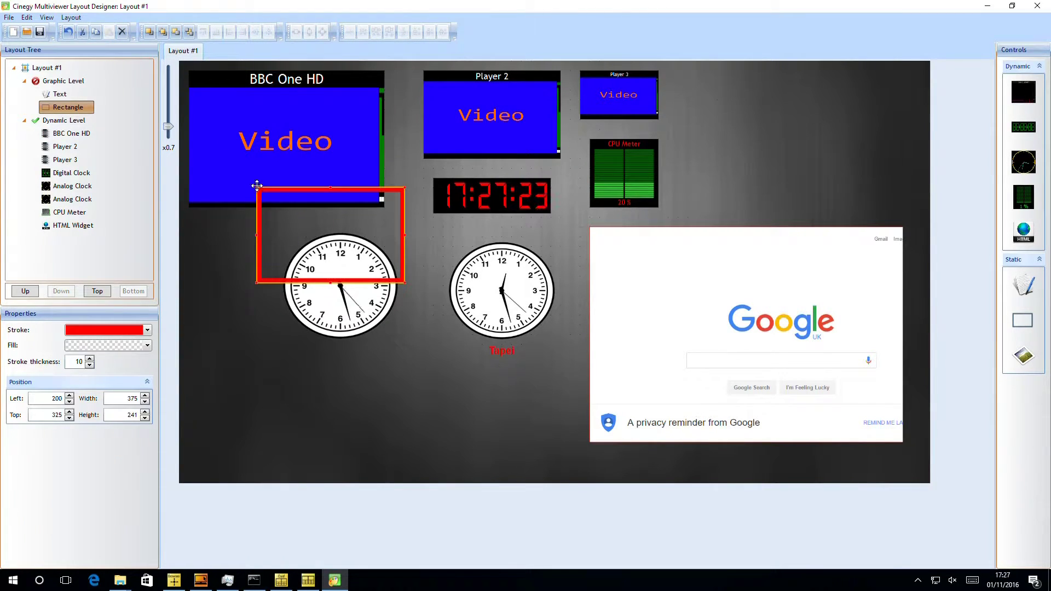
drag(255, 185, 186, 72)
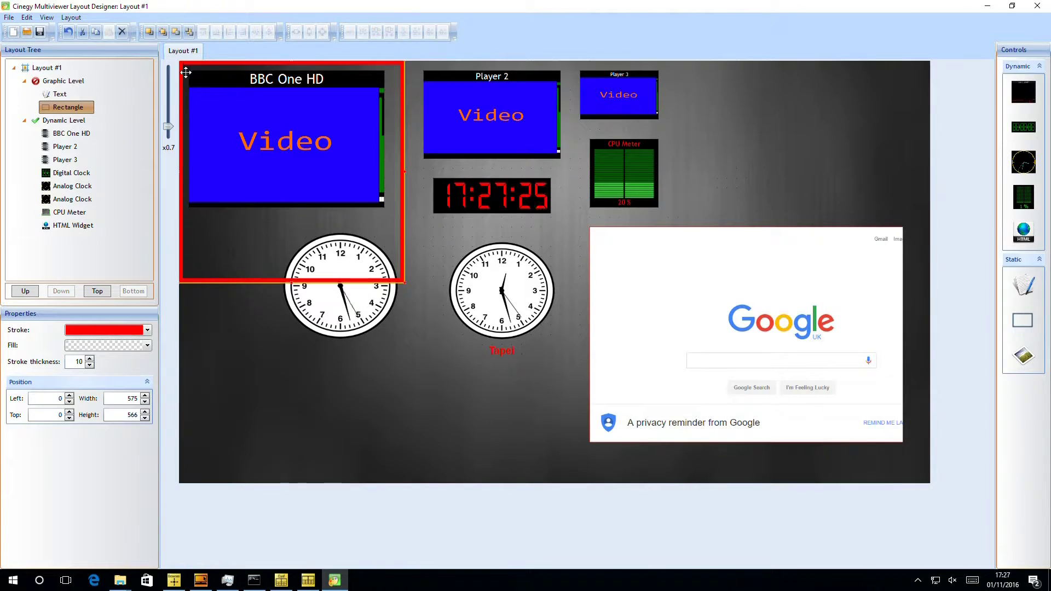
drag(404, 283, 395, 218)
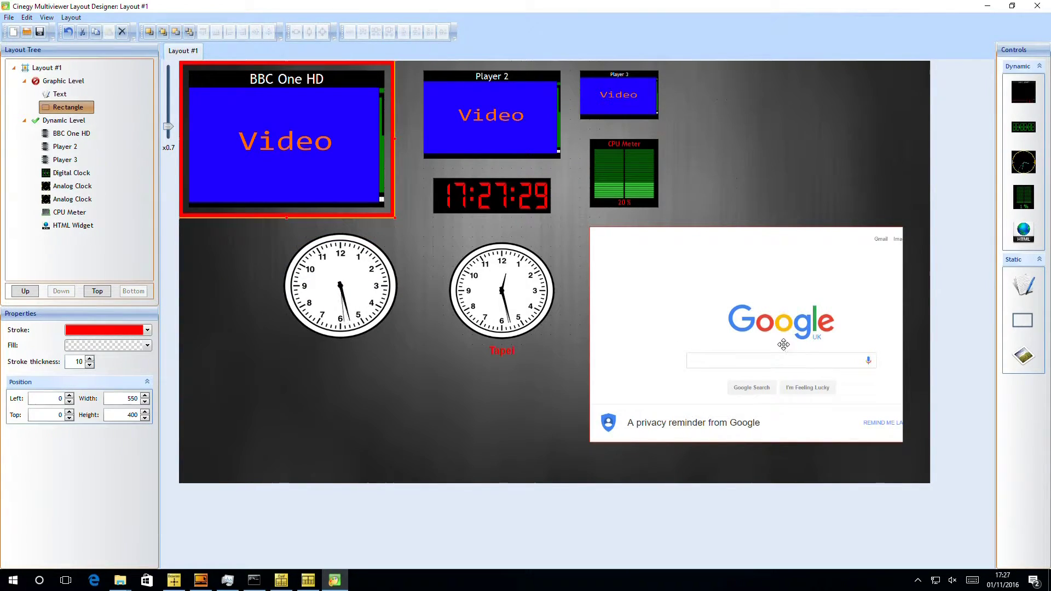
click(1023, 357)
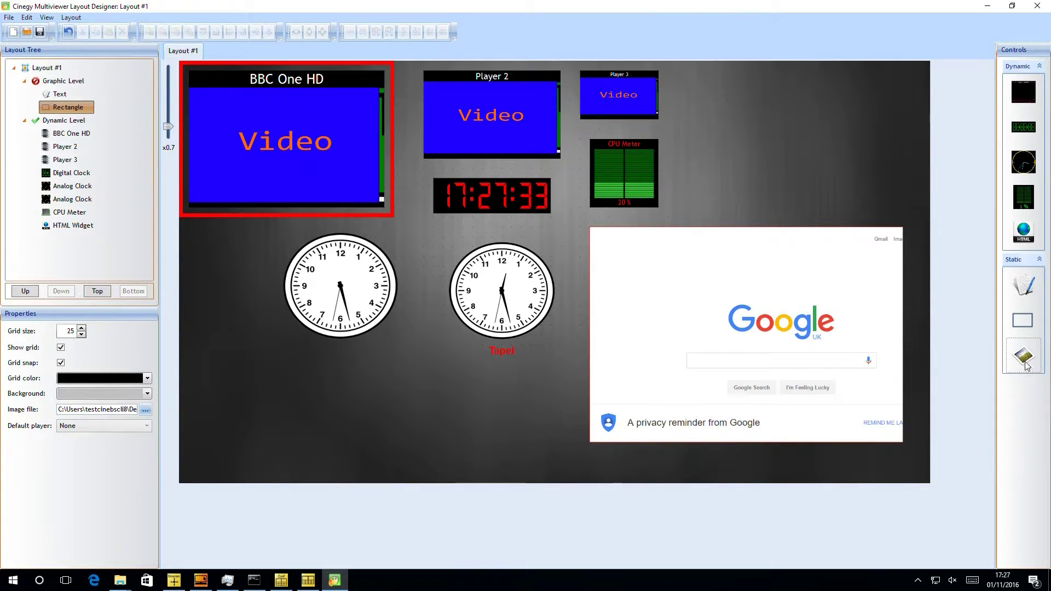
Add a 325×149 image showing the CinLogo file at left 150, top 775.
click(270, 396)
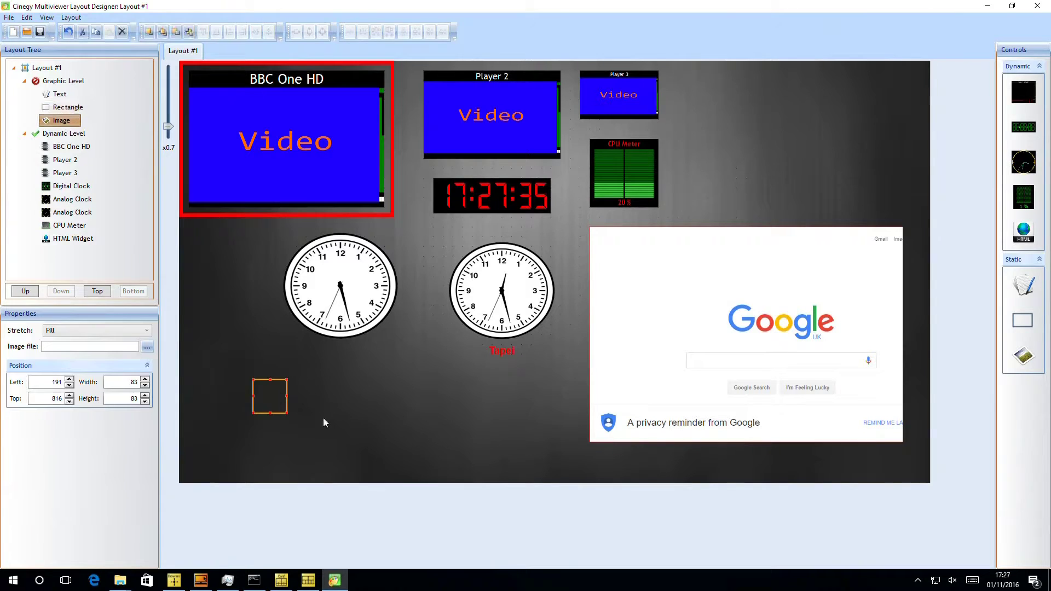
drag(286, 379, 382, 354)
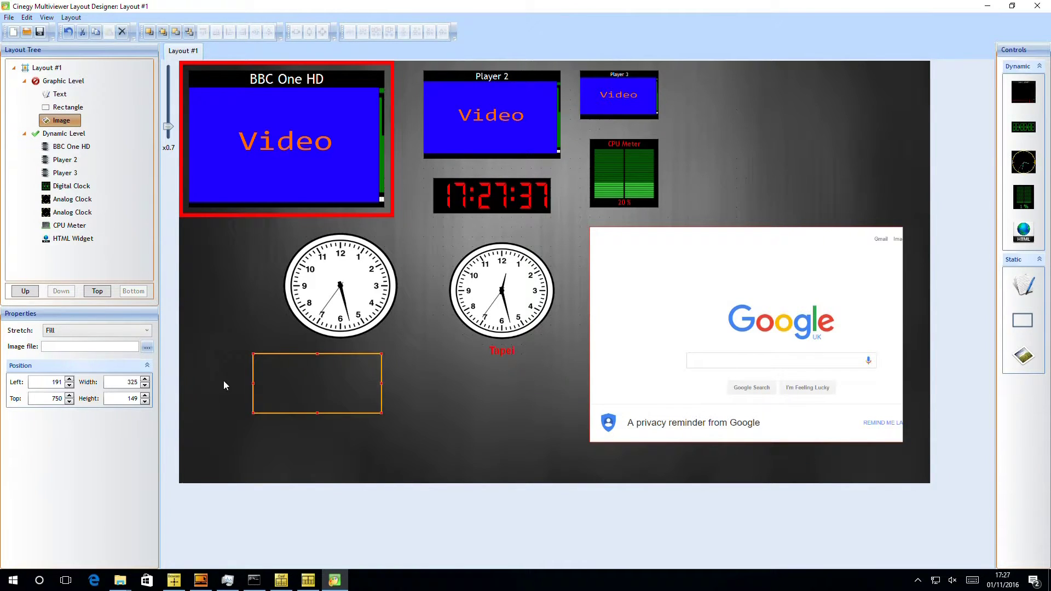
click(147, 347)
double_click(128, 94)
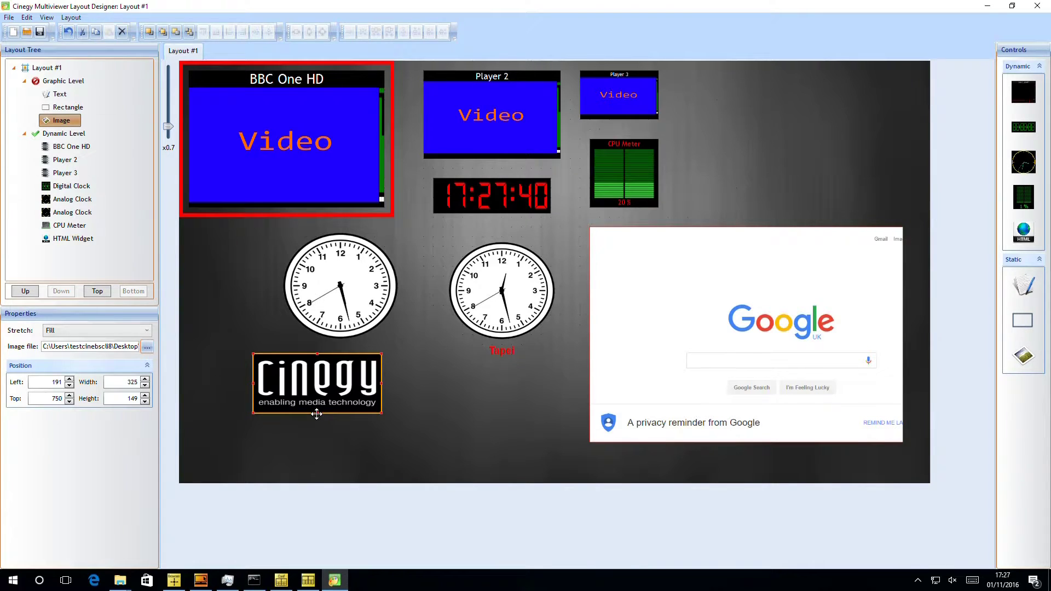
click(317, 416)
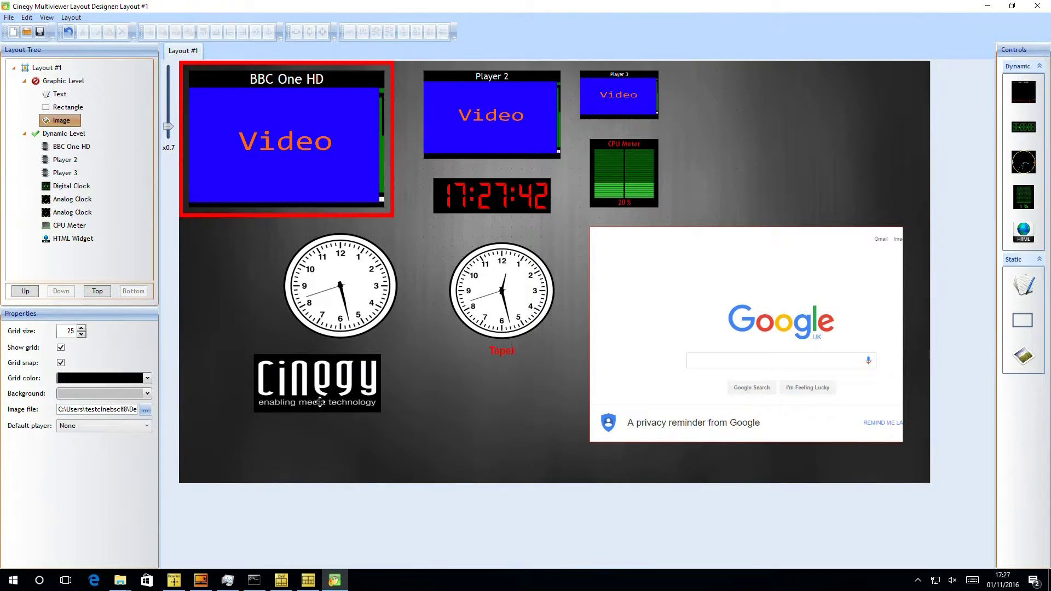
drag(332, 398, 317, 408)
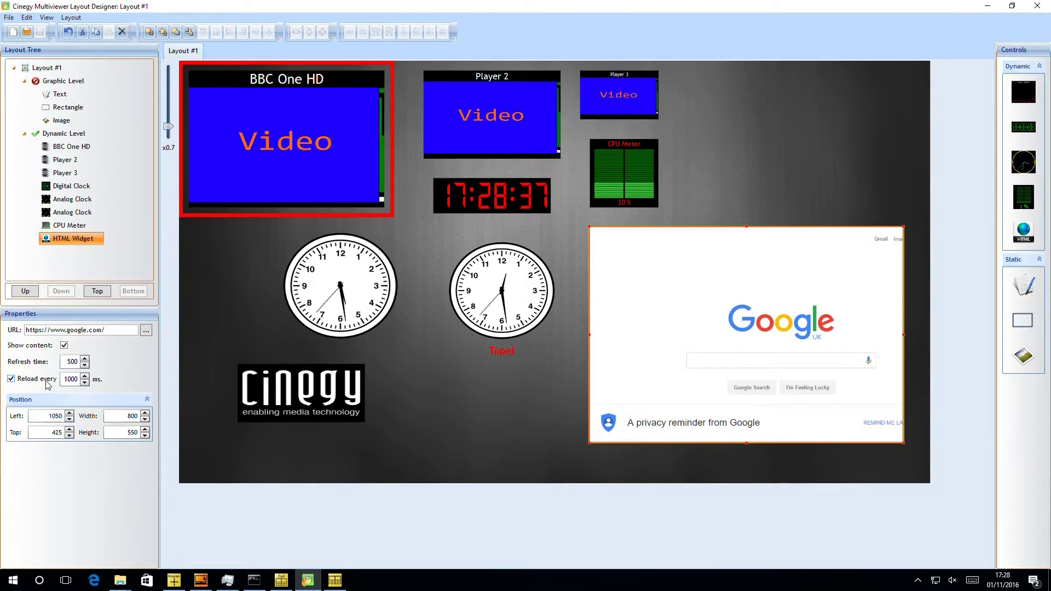
Uncheck 'Reload every' on the Google widget, save the layout and minimize the designer.
click(49, 383)
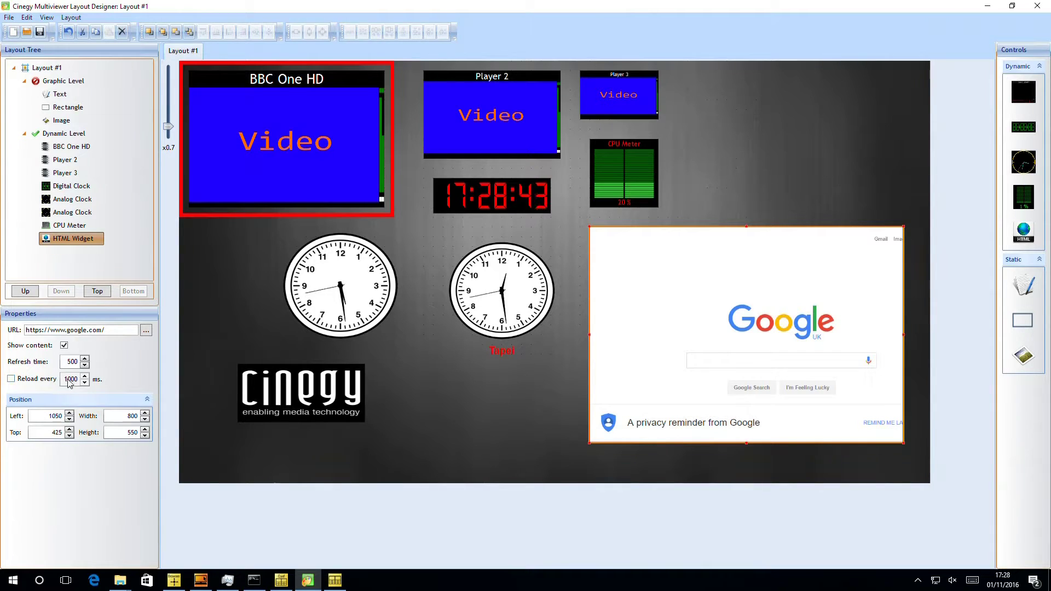
click(41, 34)
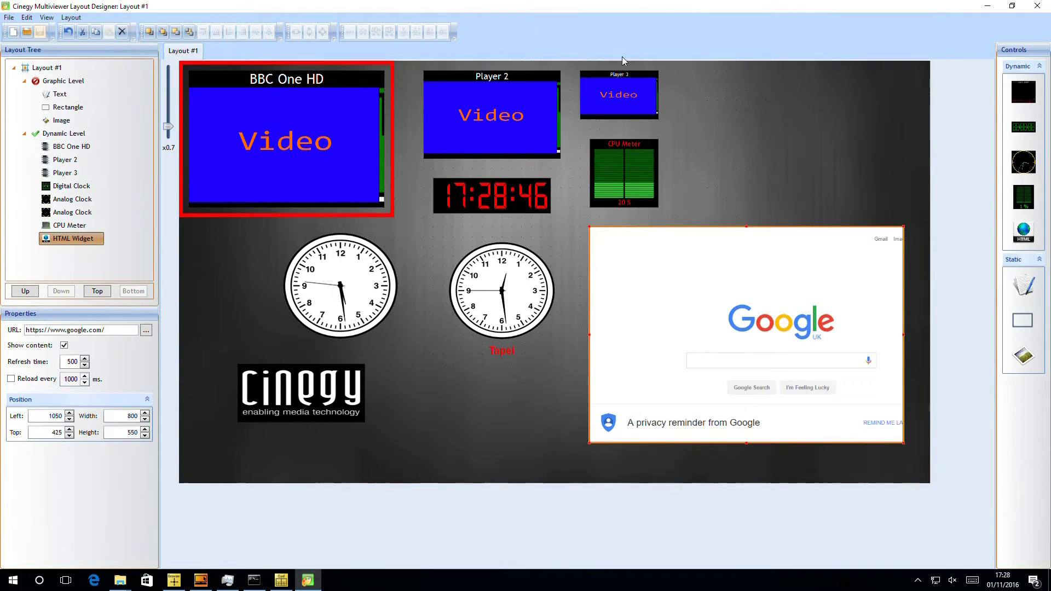
click(988, 8)
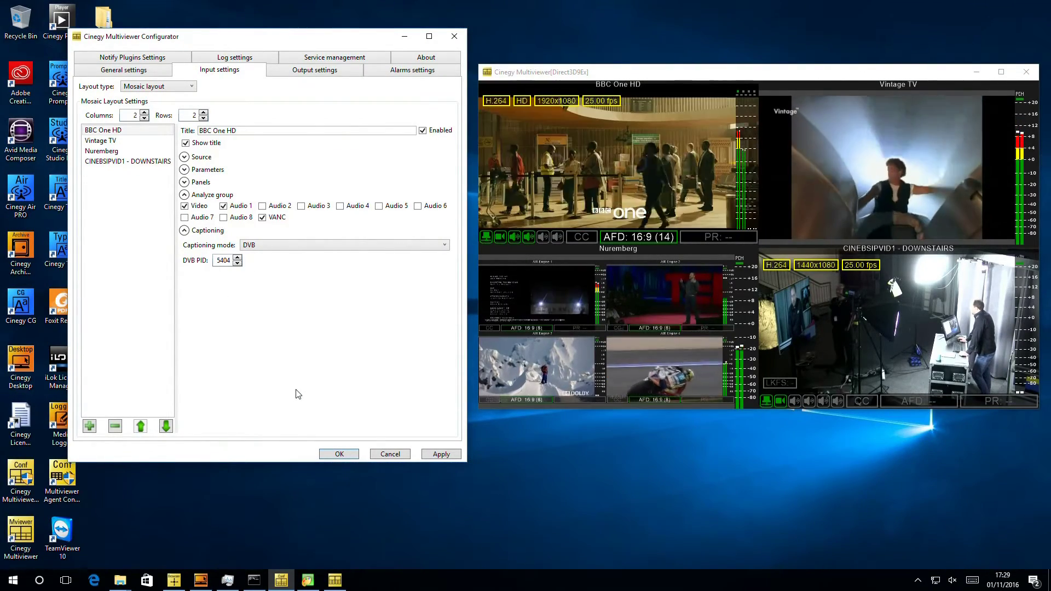
Switch the input to a designer layout using the Demo-Lewis template, select Layout 1, and apply.
click(189, 86)
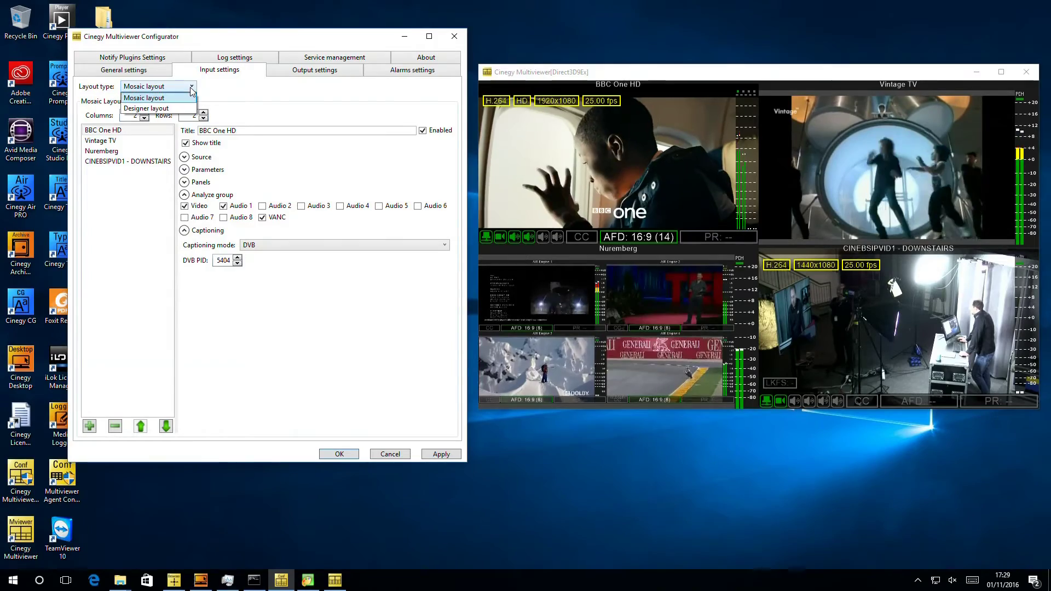
click(186, 109)
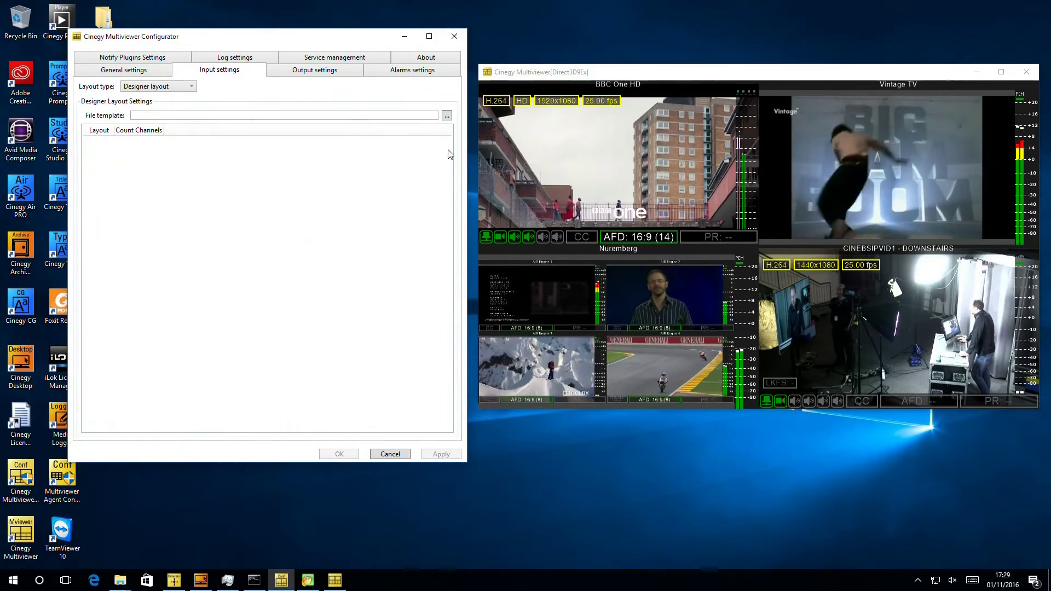
click(446, 118)
click(237, 133)
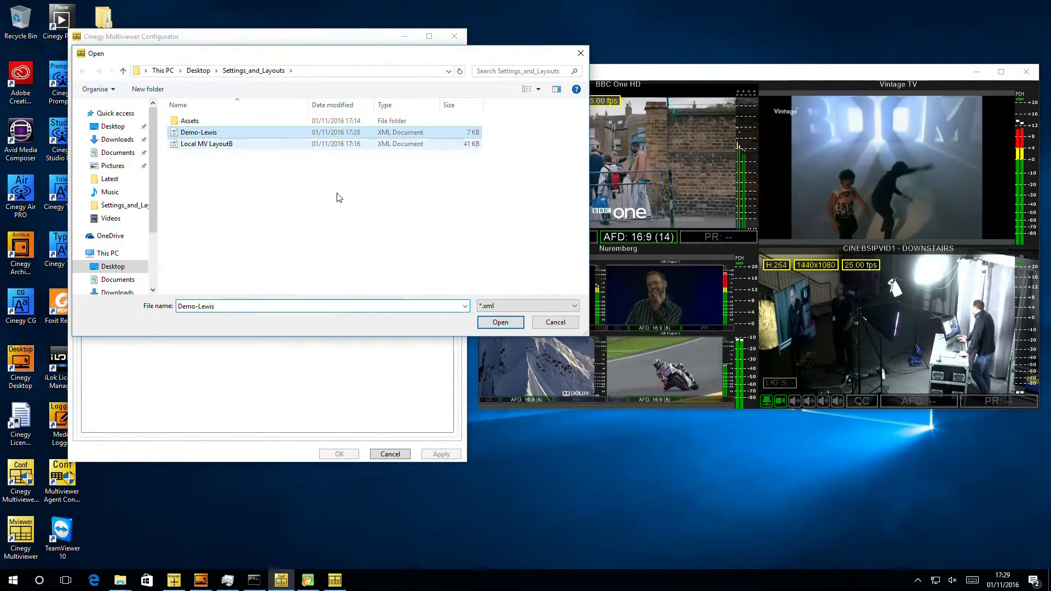
click(500, 323)
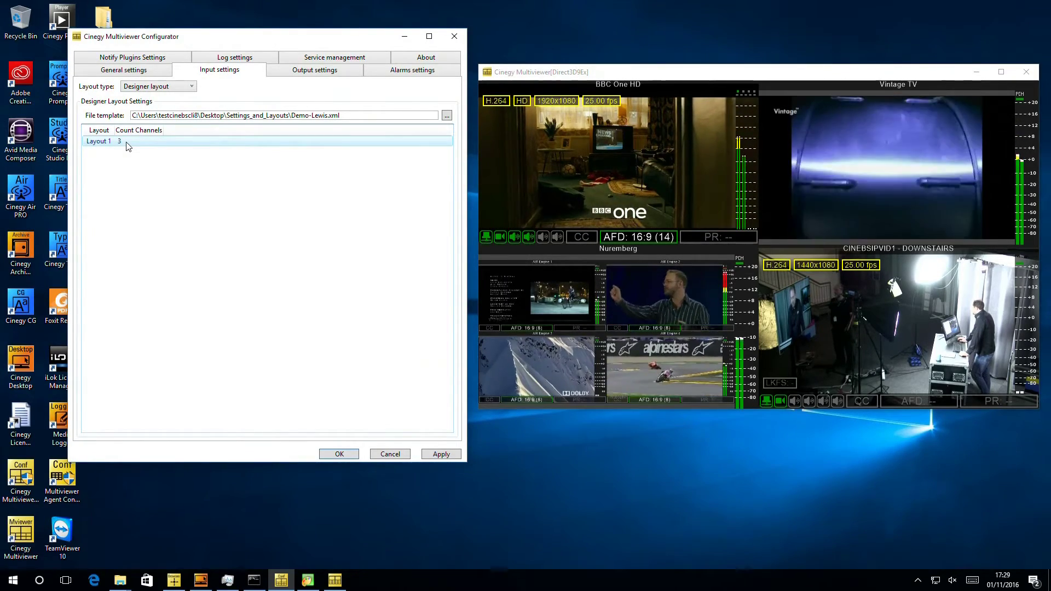
click(122, 143)
click(441, 454)
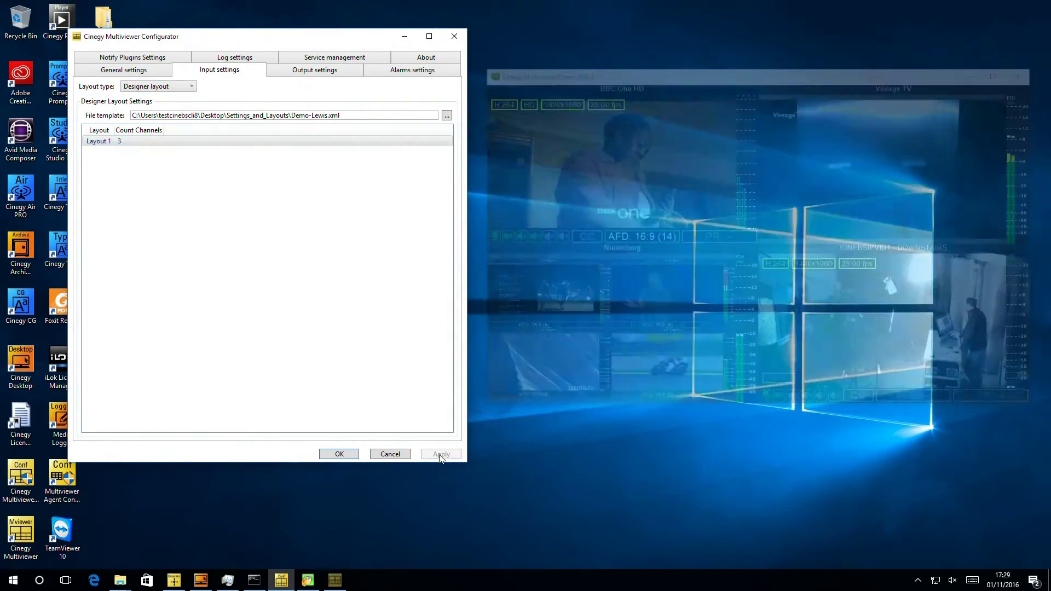
Move the live Multiviewer window up and right, then return to the Layout Designer.
drag(598, 107, 693, 86)
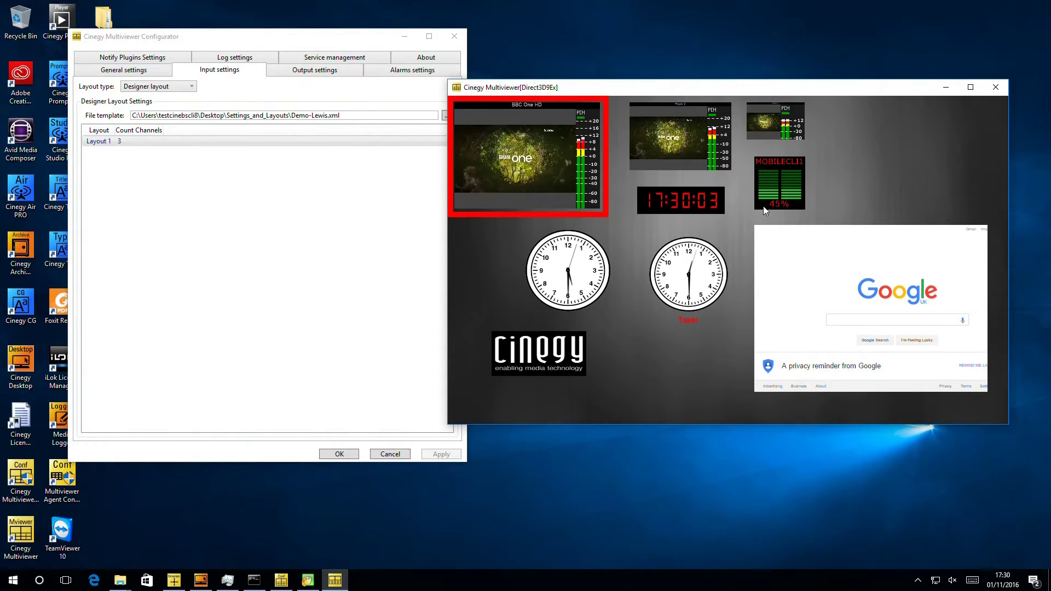
drag(629, 88, 655, 76)
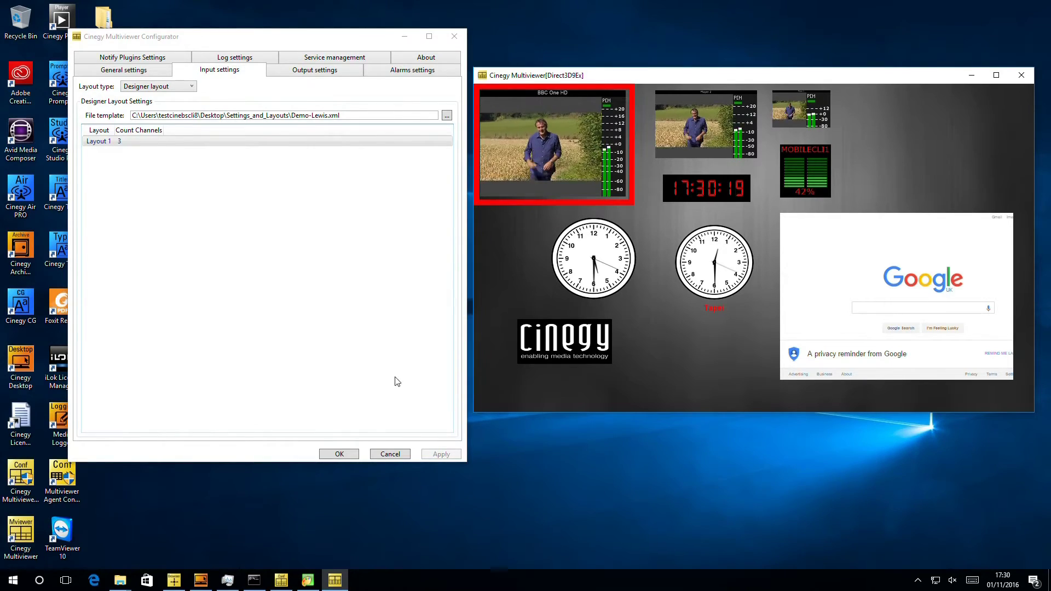
click(308, 580)
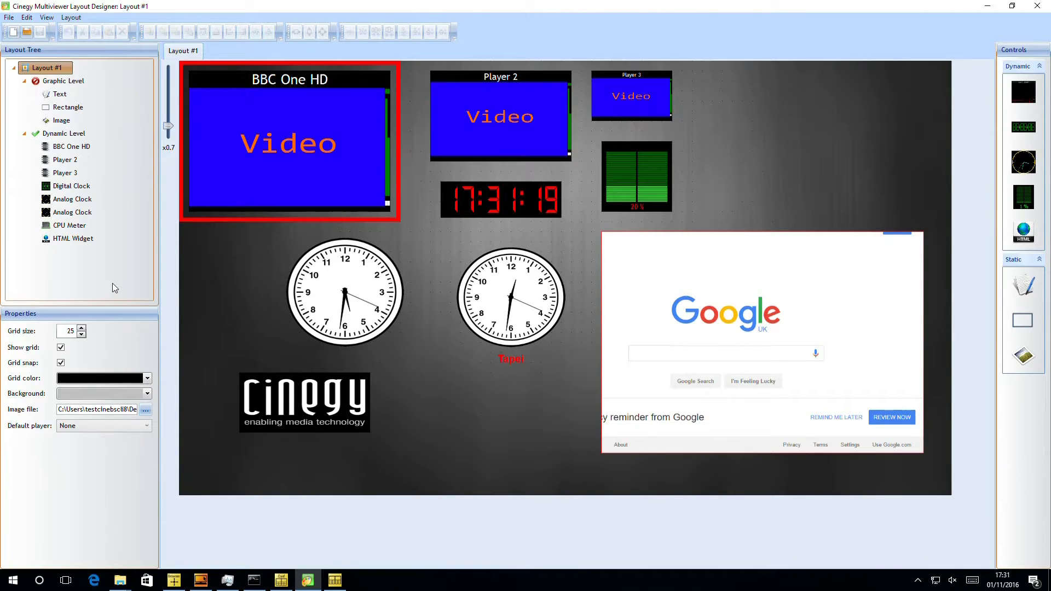
Open the Local MV LayoutB file via File > Open.
click(10, 17)
click(19, 49)
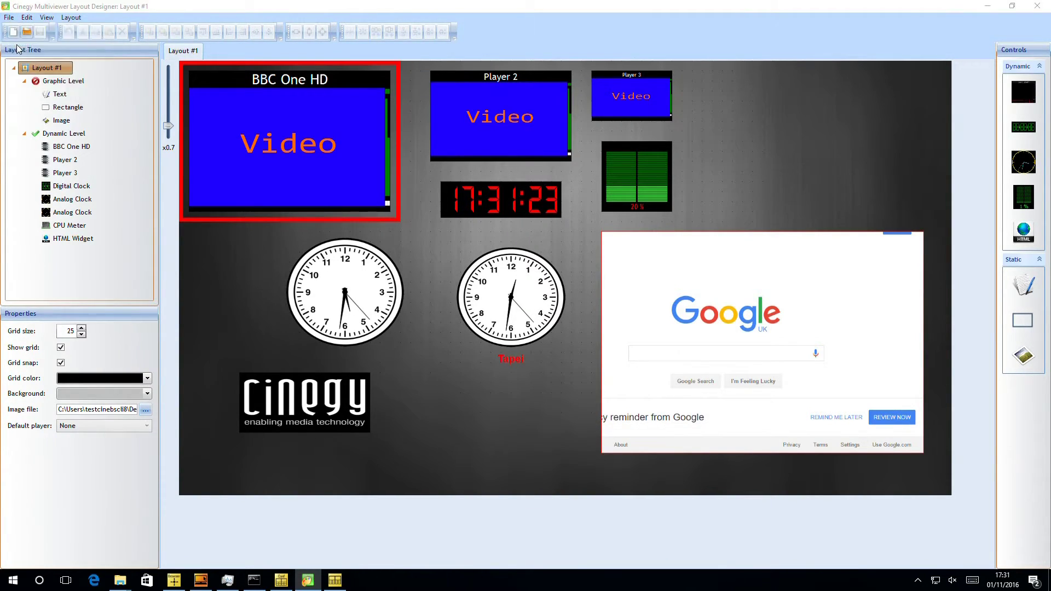
click(157, 114)
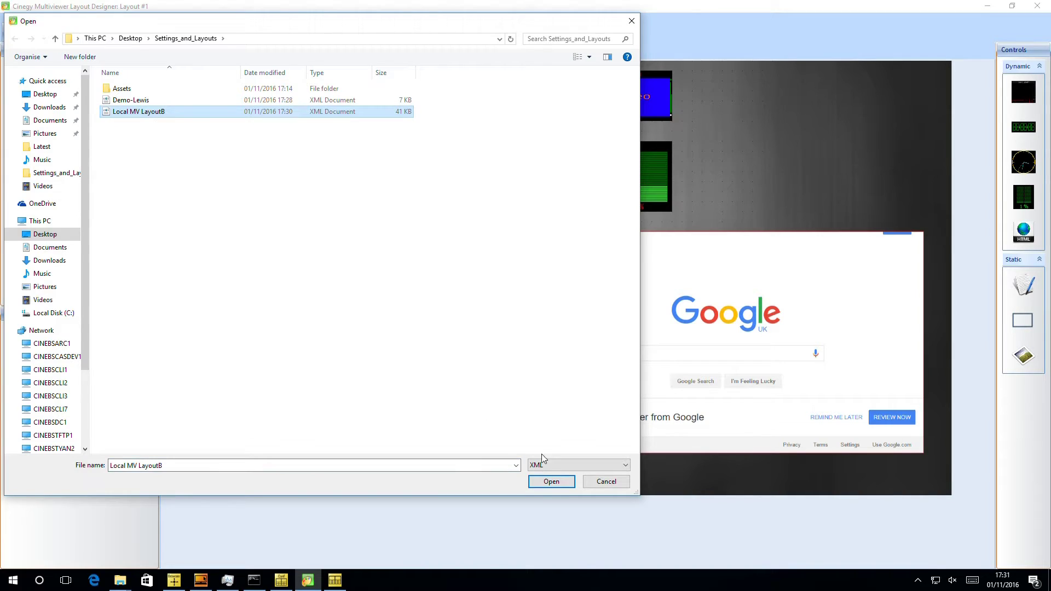
click(551, 481)
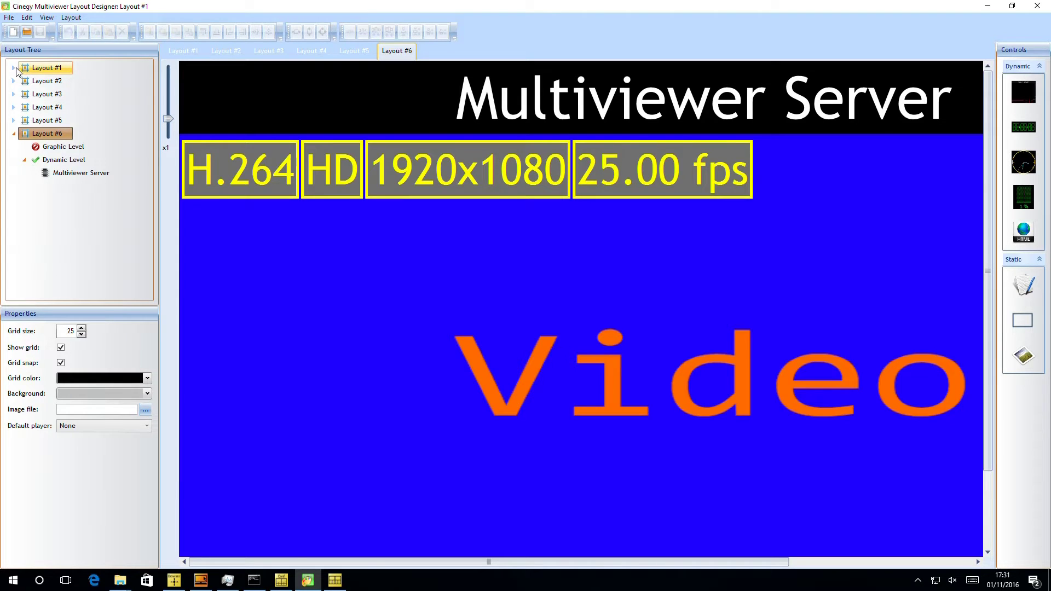
View Layouts #1 and #2, zooming out to fit each.
click(16, 69)
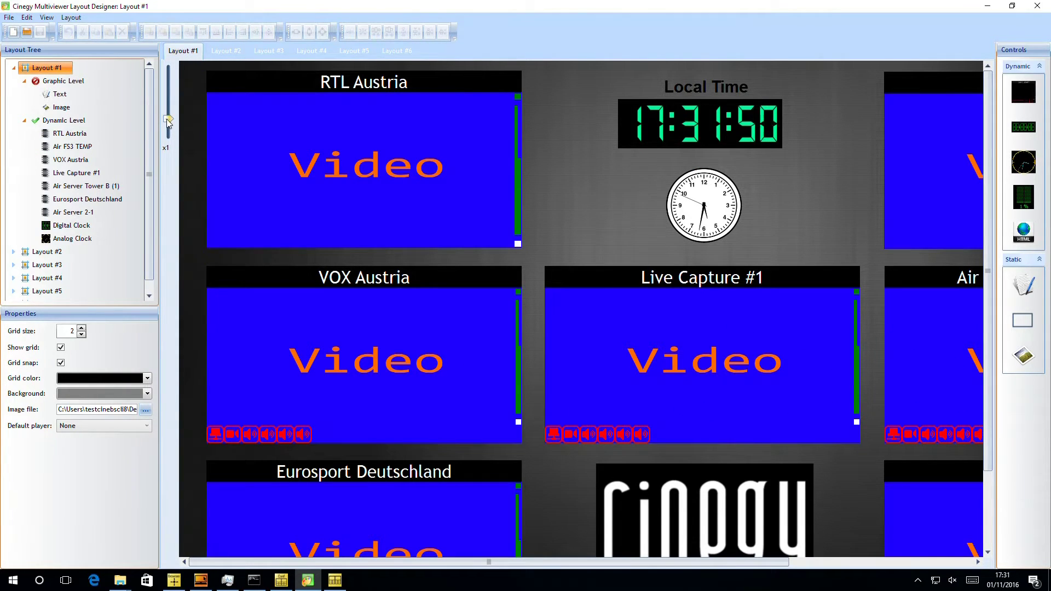
drag(167, 128, 169, 130)
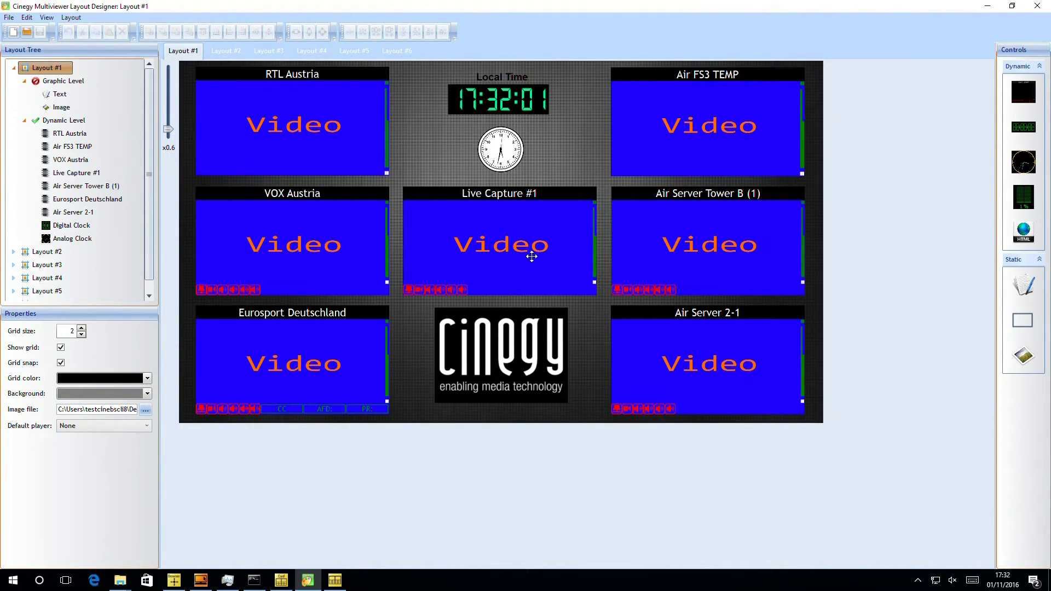
click(13, 68)
double_click(28, 81)
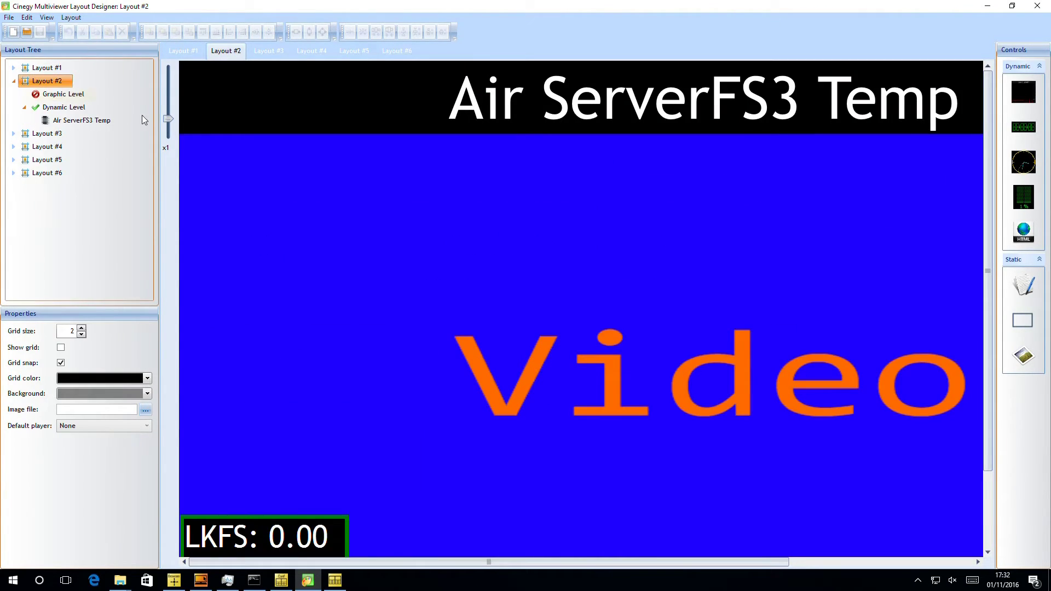
drag(168, 120, 169, 126)
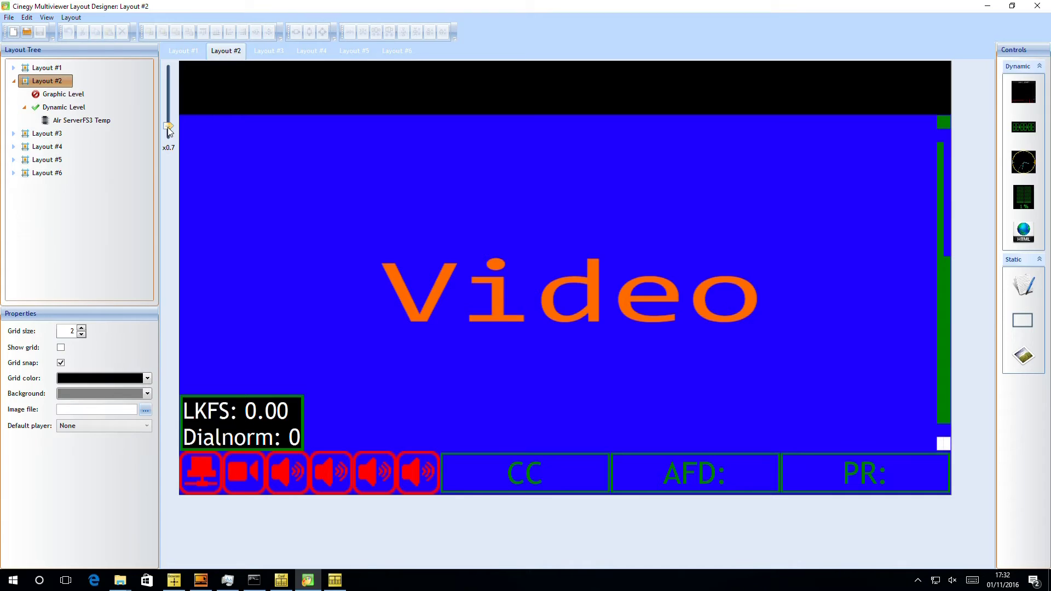
View Layouts #3 and #5 fitted to the view, then minimise the designer.
double_click(48, 133)
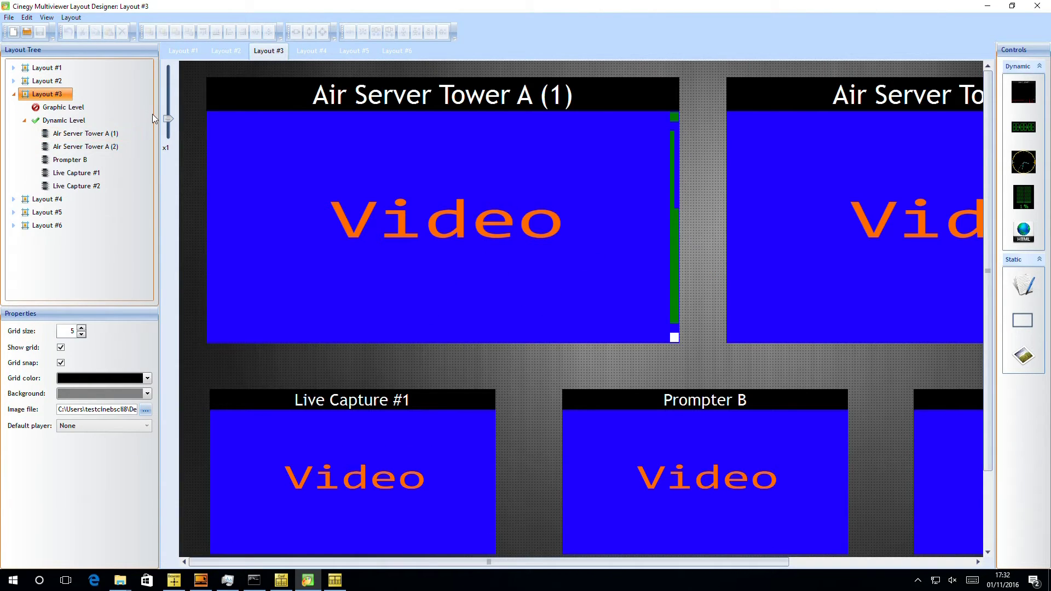
drag(168, 120, 169, 132)
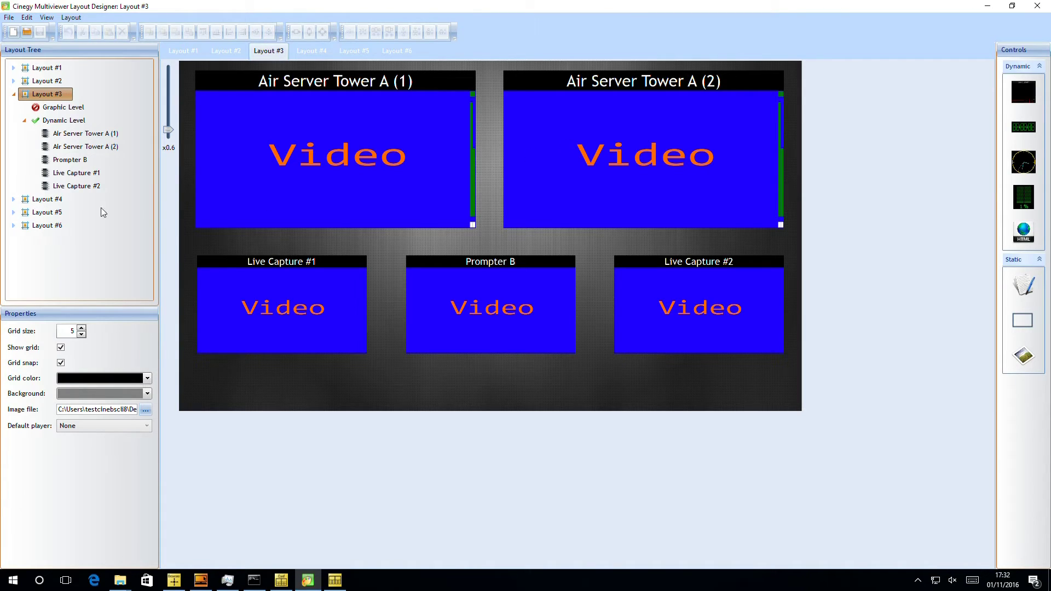
click(17, 213)
drag(169, 129, 169, 134)
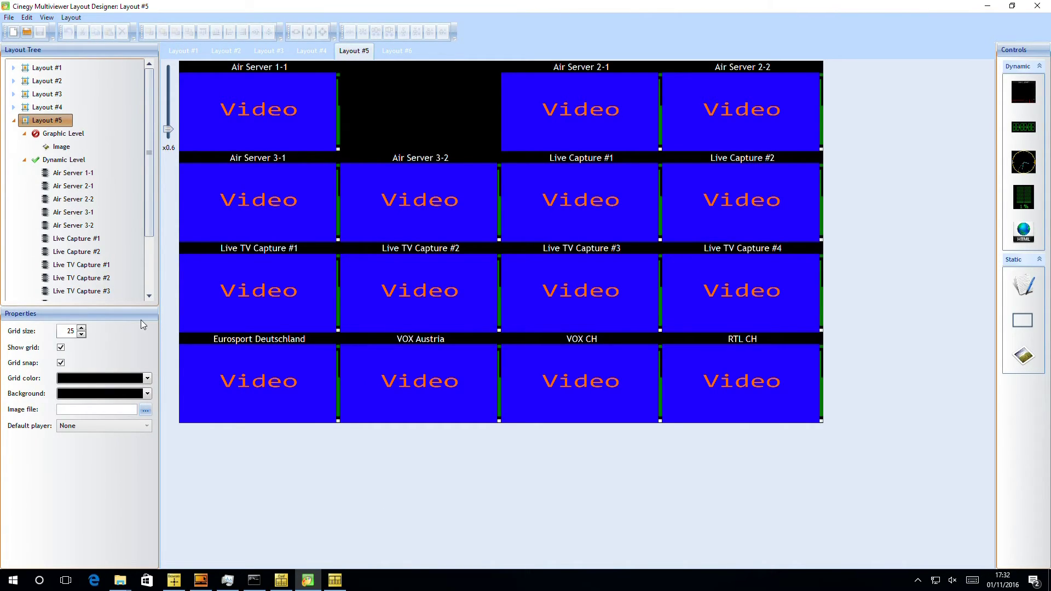
click(987, 6)
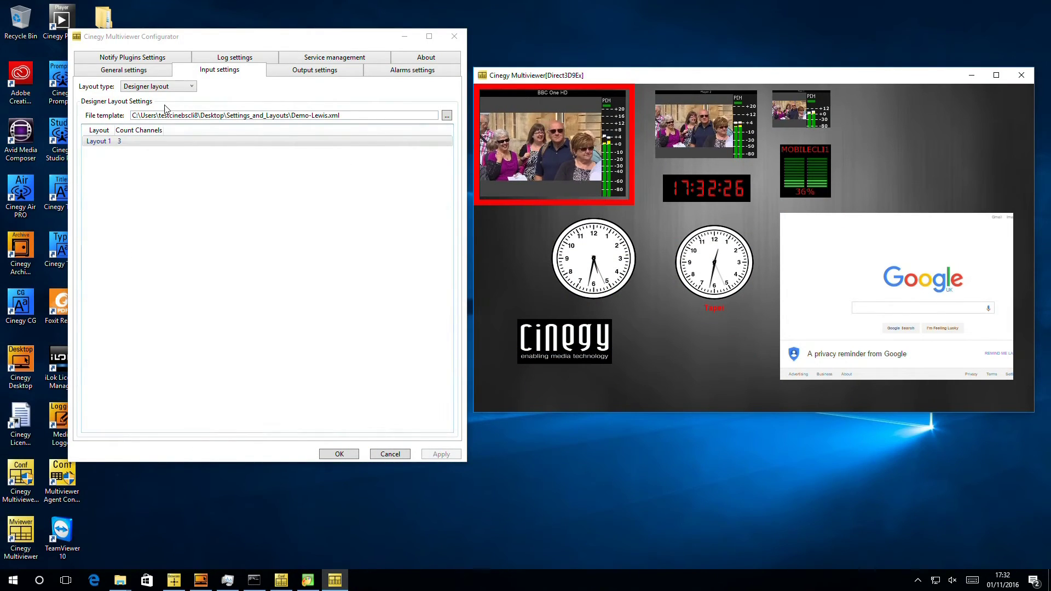
Load Local MV LayoutB.xml as the file template, select Layout 1 and apply it to the multiviewer.
click(447, 116)
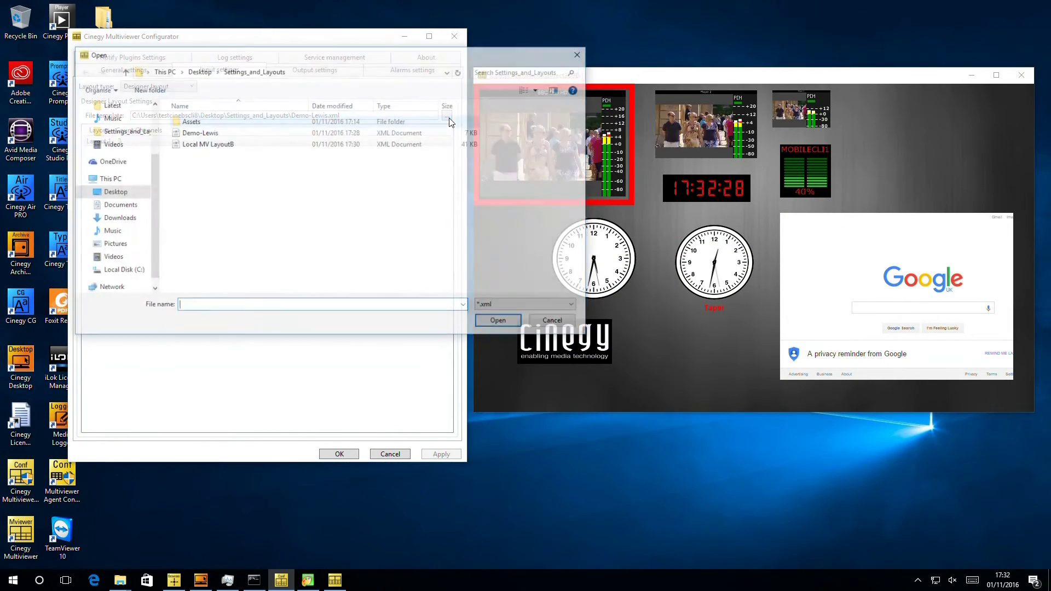
click(211, 145)
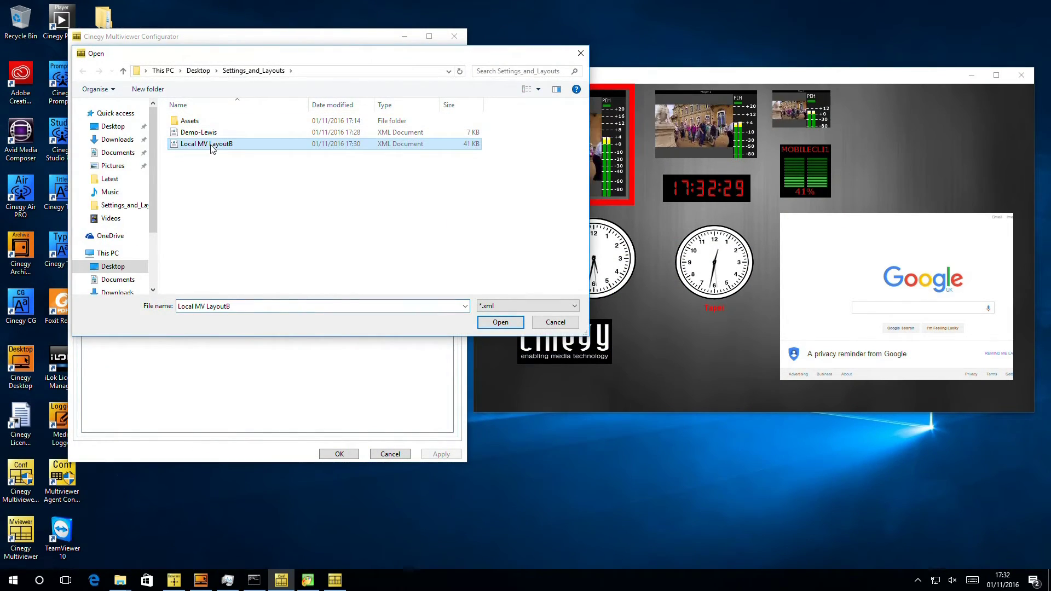
click(500, 322)
click(131, 142)
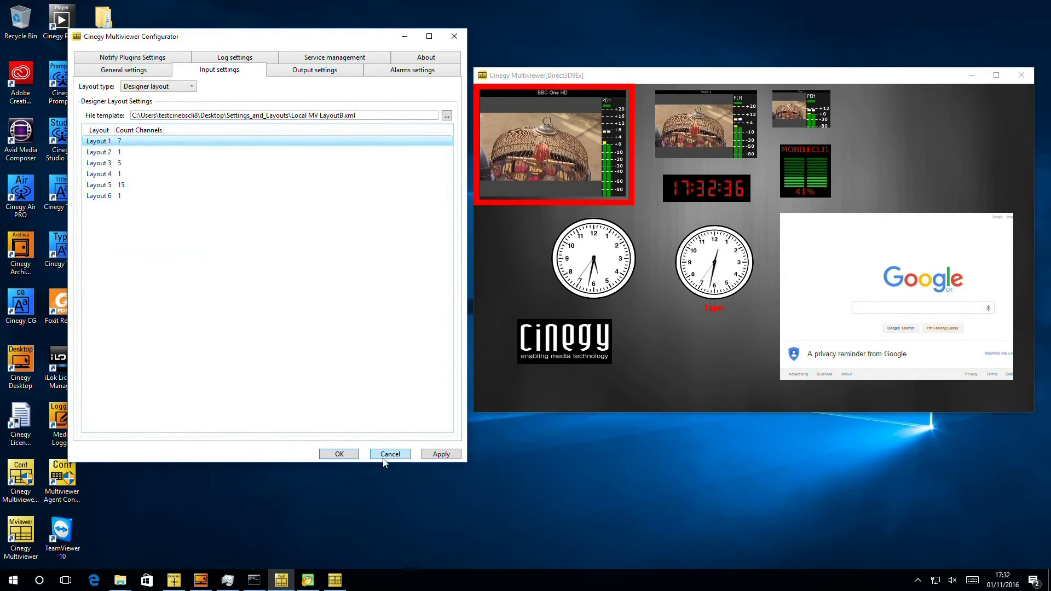
click(441, 453)
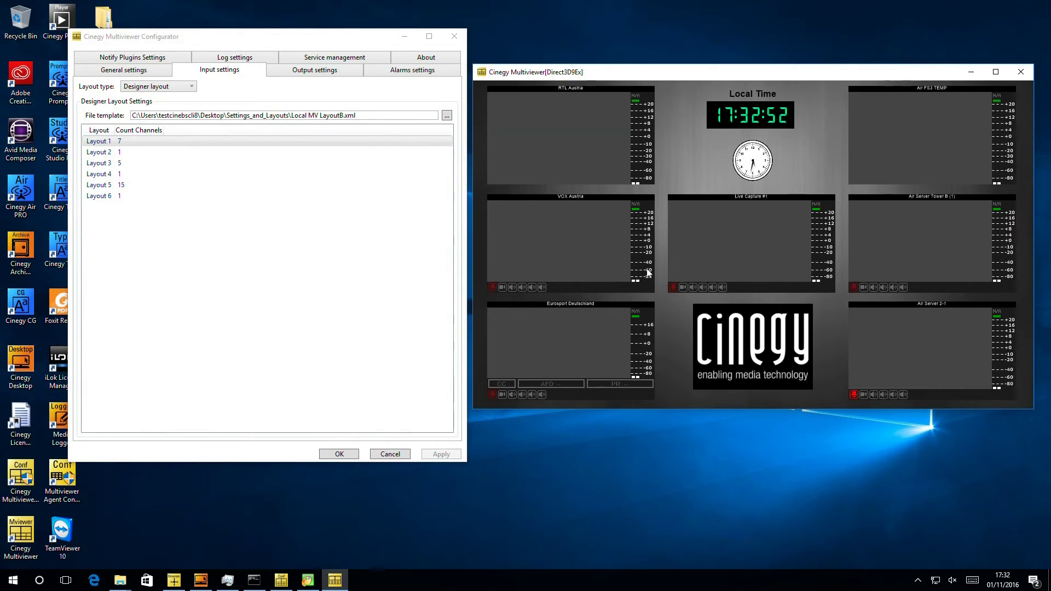
Step through Layouts 2, 3 and the 16-tile grid back to Layout 1, then return to the Layout Designer.
key(Page_Down)
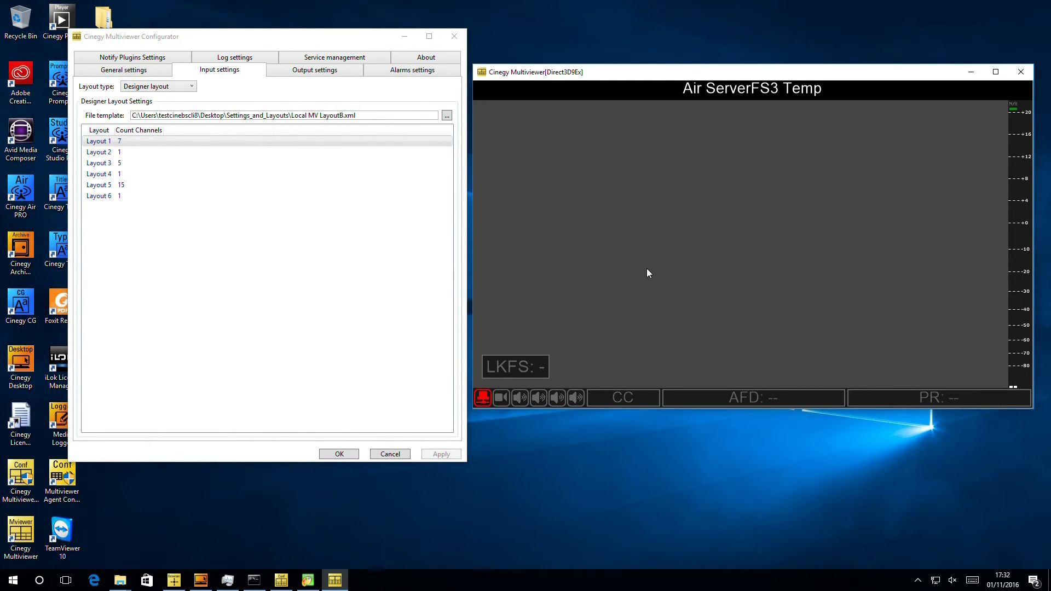
key(Page_Down)
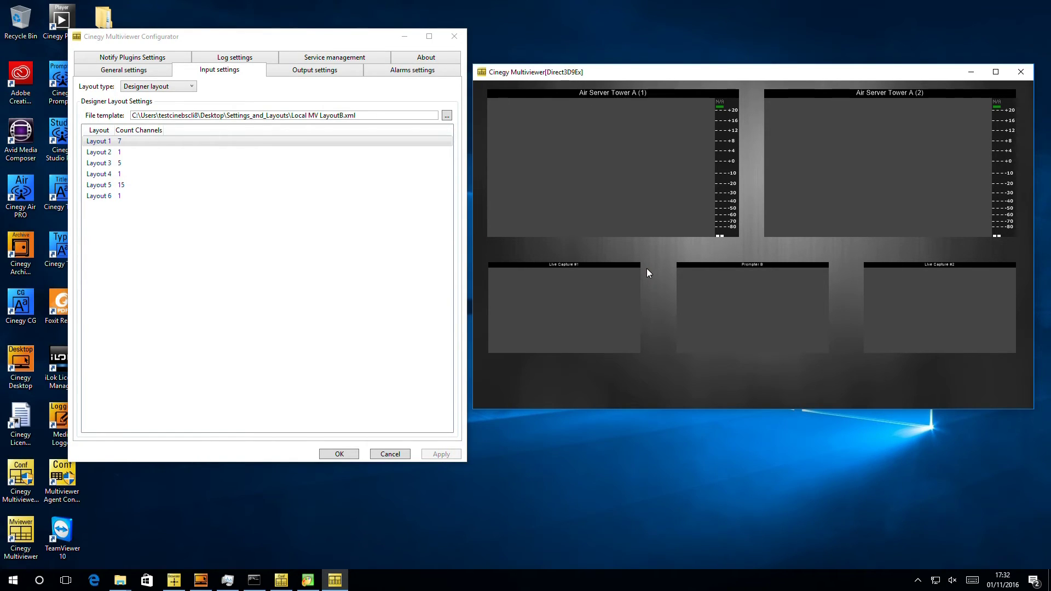
key(Page_Down)
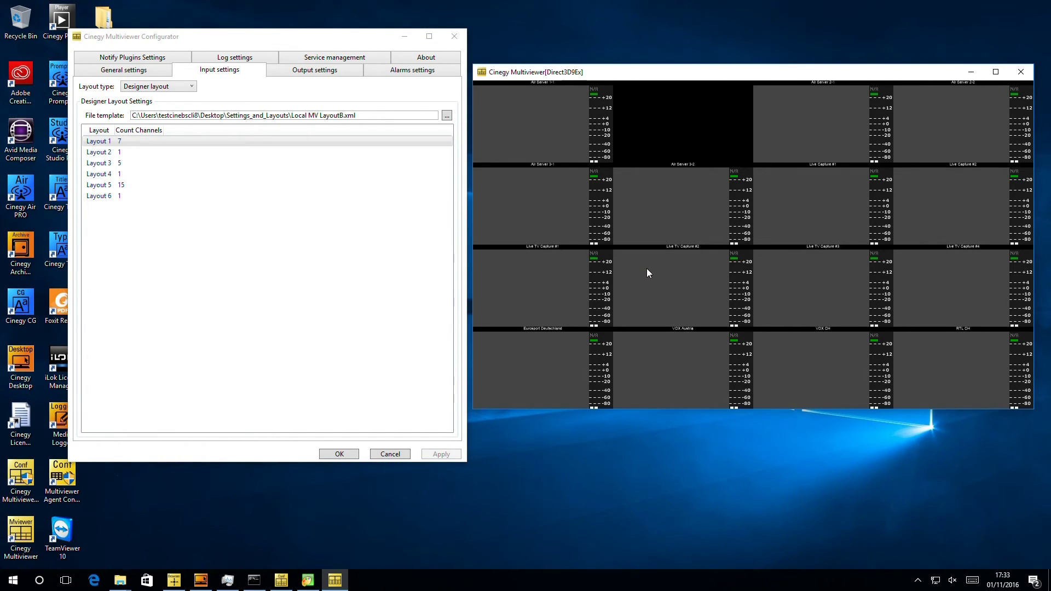
key(Page_Down)
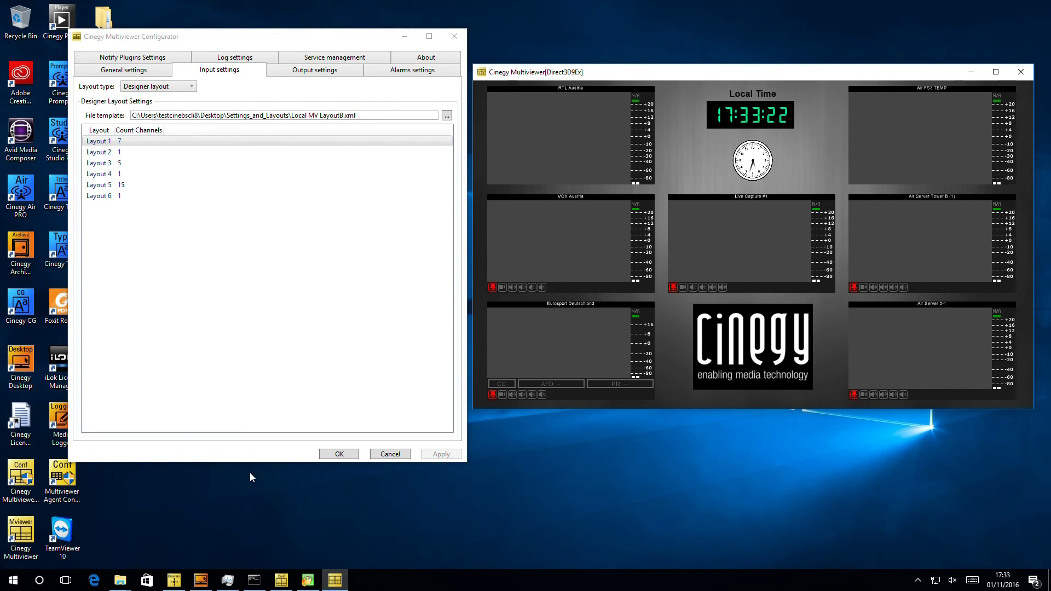
click(307, 580)
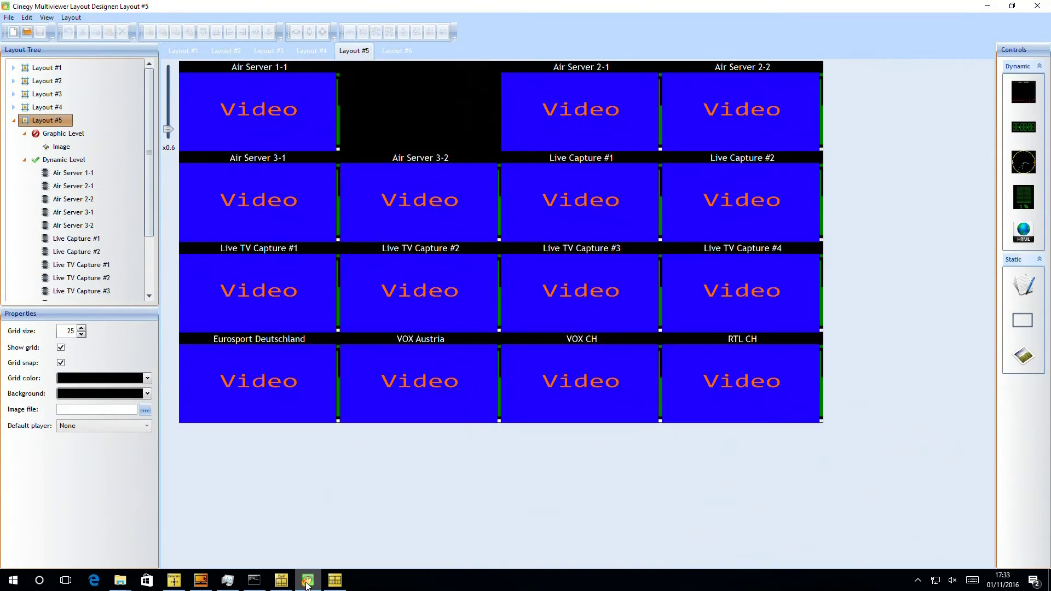
On Layout #1, move RTL Austria to Left 0 and left-align VOX Austria with it.
click(188, 50)
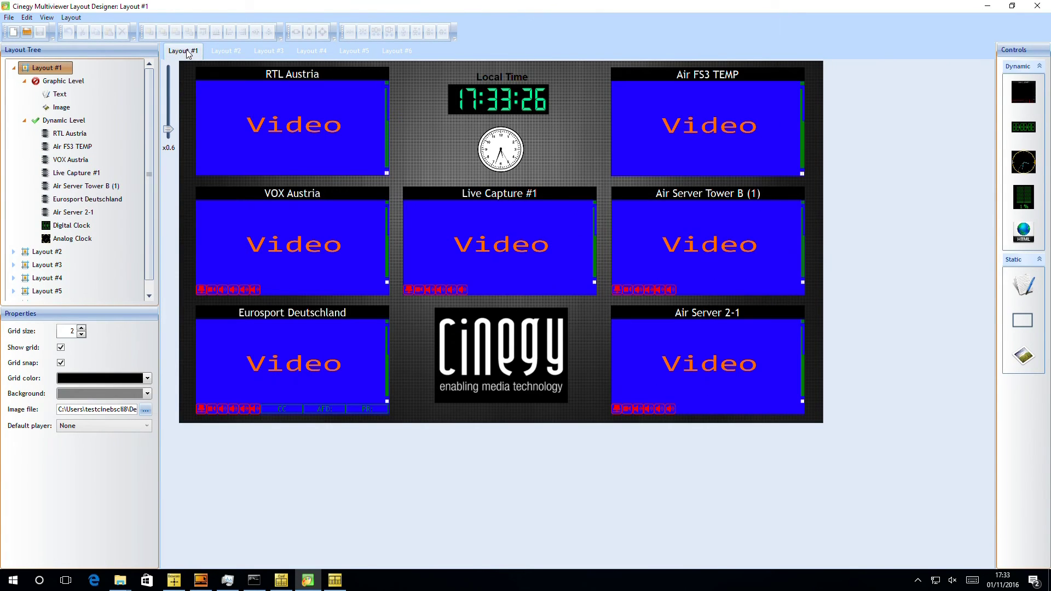
click(278, 133)
drag(303, 132, 286, 132)
ctrl+click(286, 238)
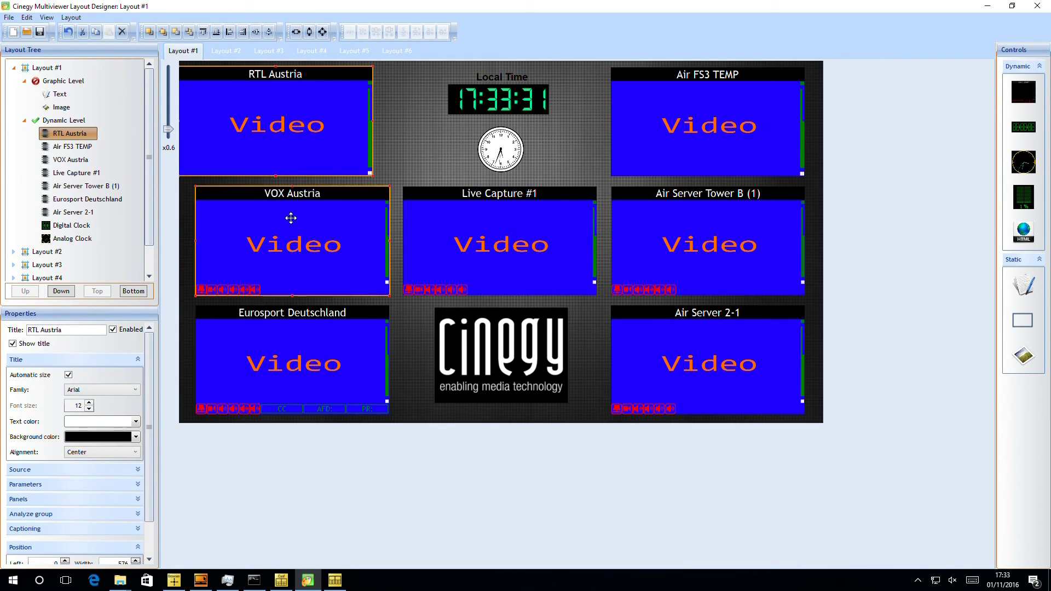
click(229, 32)
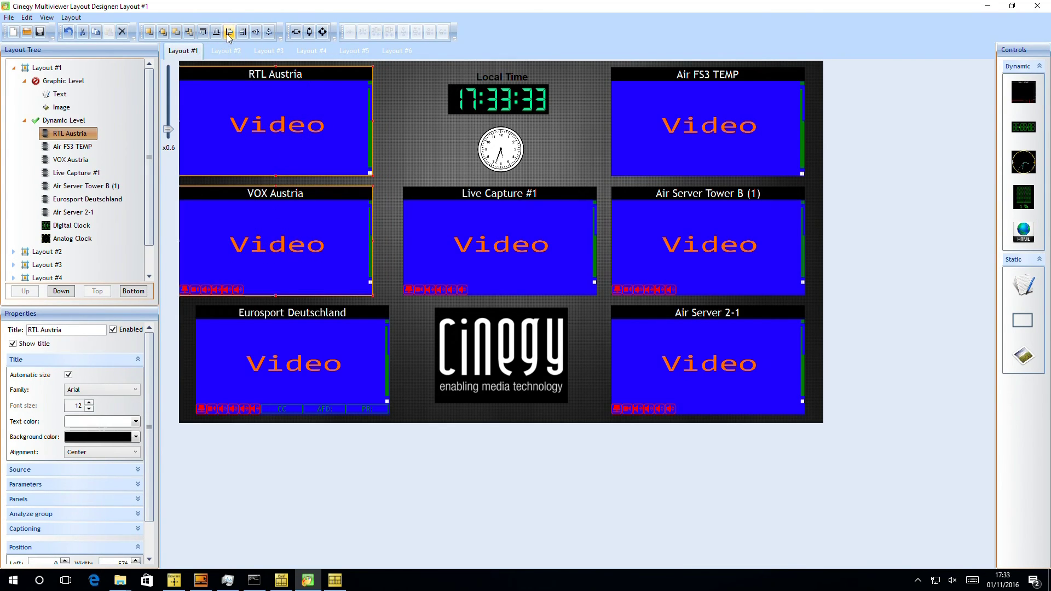